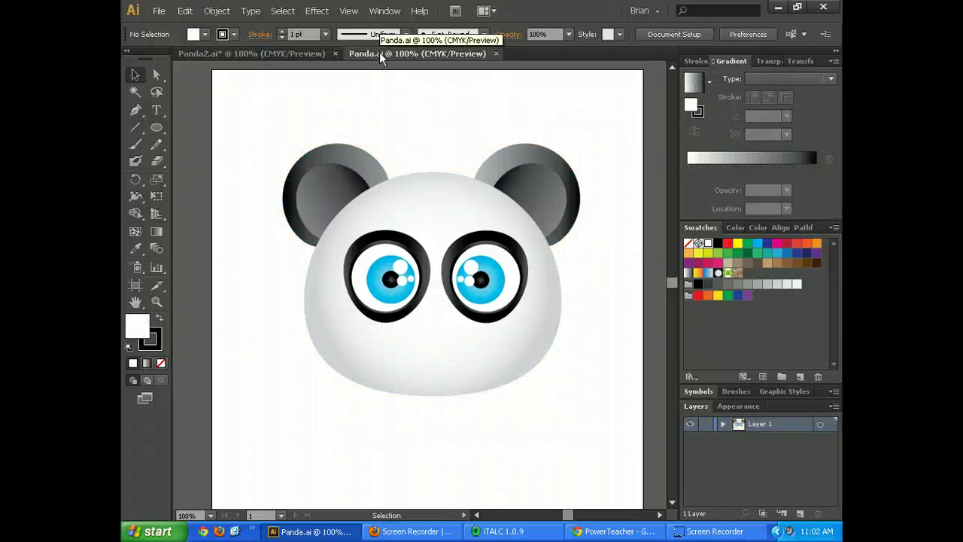
- After checking the reference panda, draw a small mouth ellipse low on the artboard, undoing an accidental reshape
left_click(303, 53)
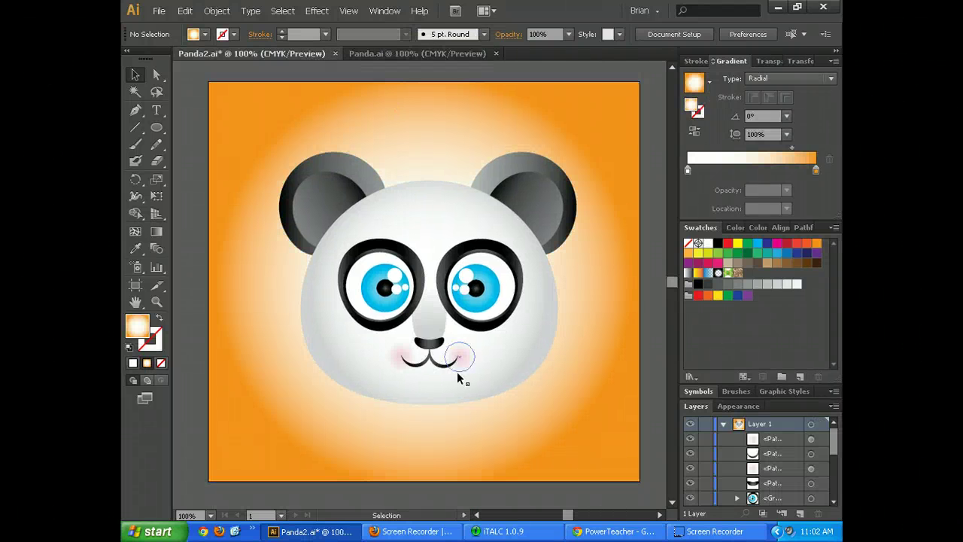
left_click(390, 57)
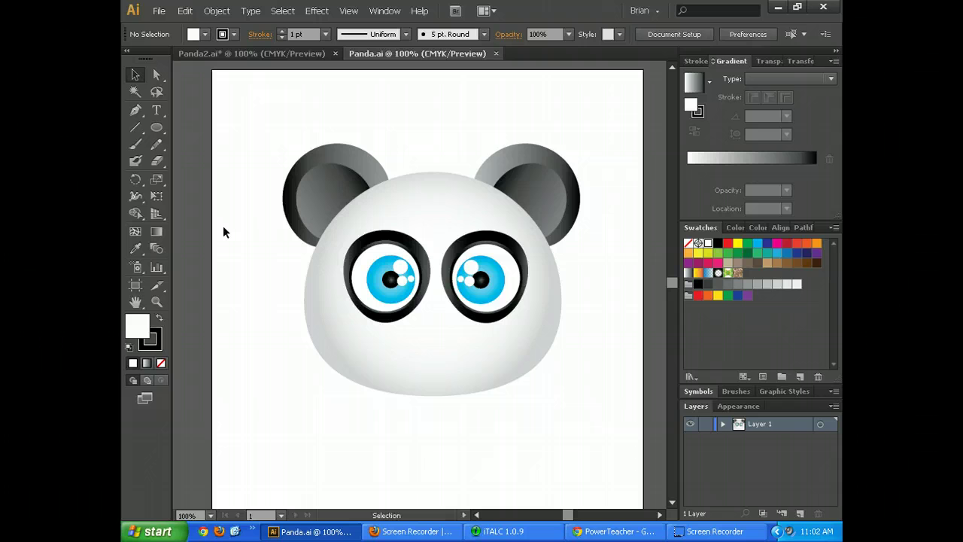
left_click_drag(156, 126, 215, 158)
left_click_drag(282, 400, 317, 418)
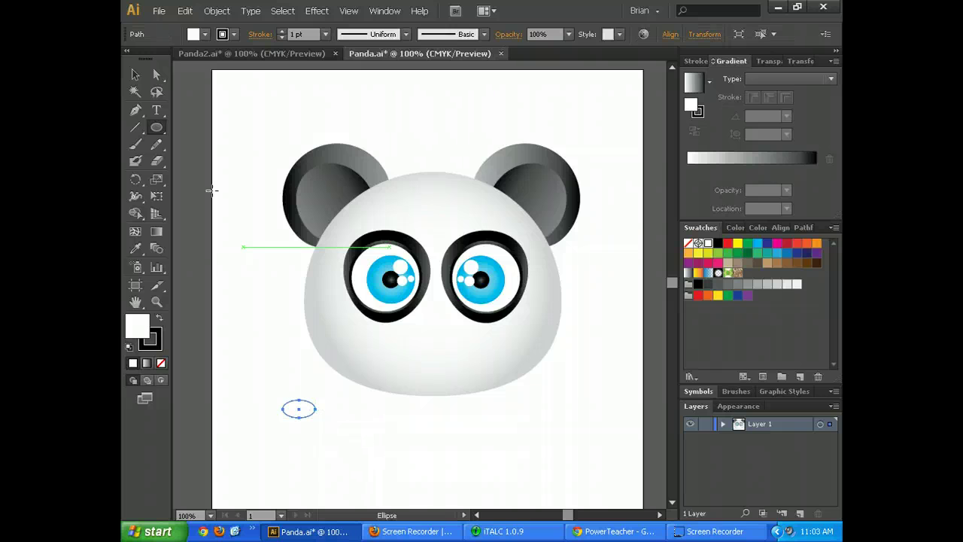
left_click(155, 76)
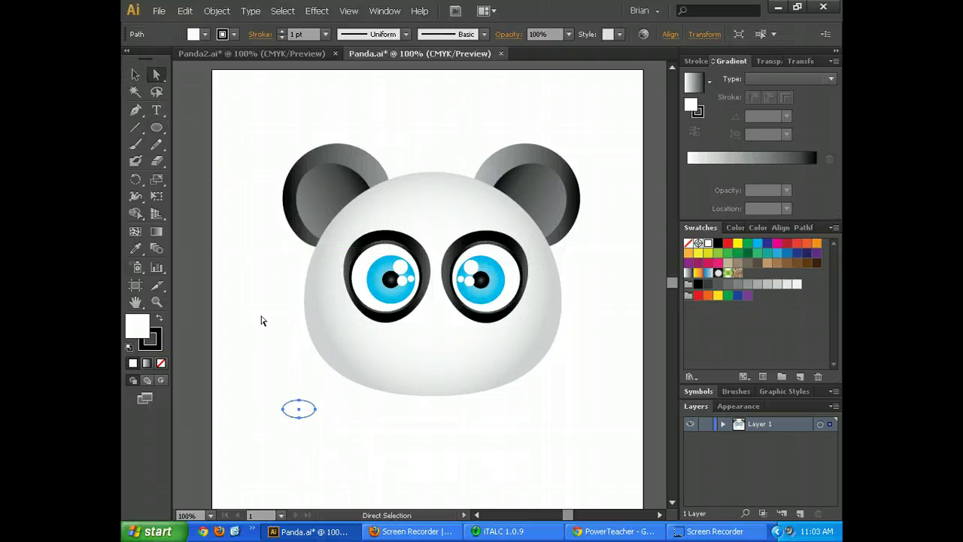
left_click(295, 401)
left_click_drag(300, 395, 428, 363)
left_click(299, 372)
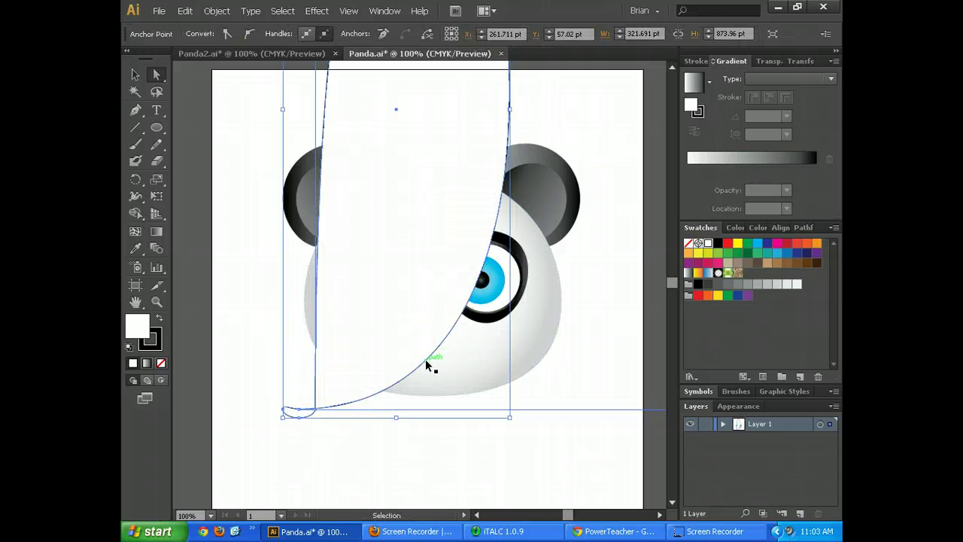
key("ctrl+z")
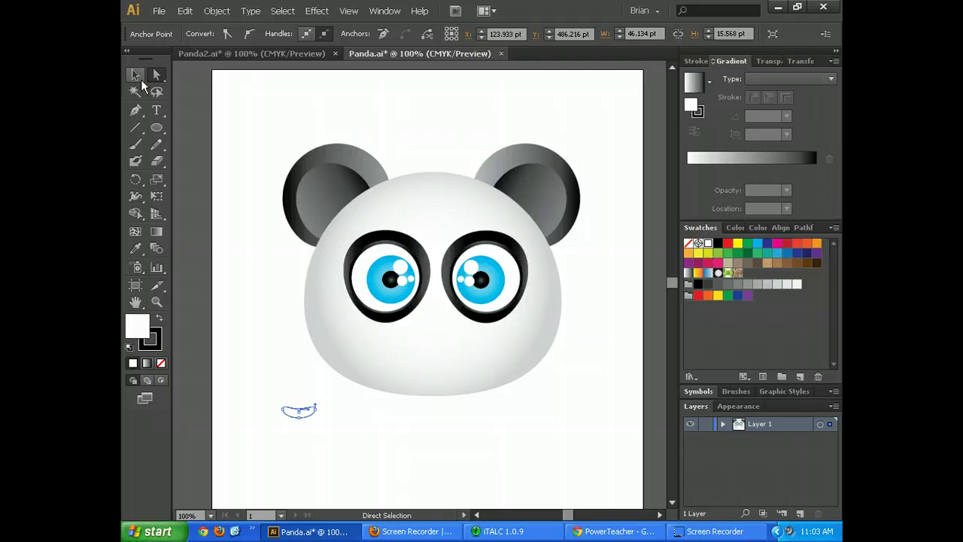
- Move the mouth shape up so it sits centred just below the eyes
left_click(141, 80)
left_click_drag(298, 410, 431, 328)
left_click(439, 455)
- Nudge the left and right eye groups one step to the left
left_click(565, 448)
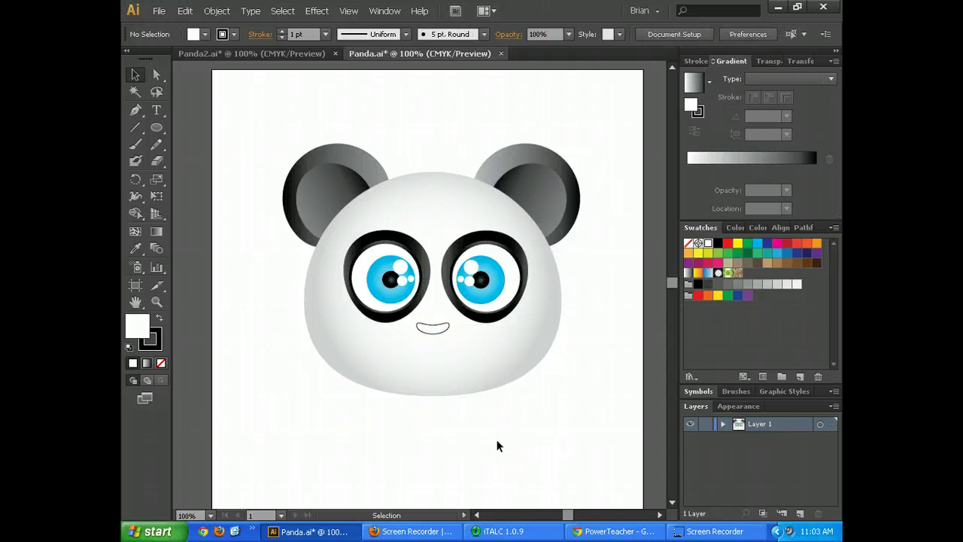
left_click(482, 369)
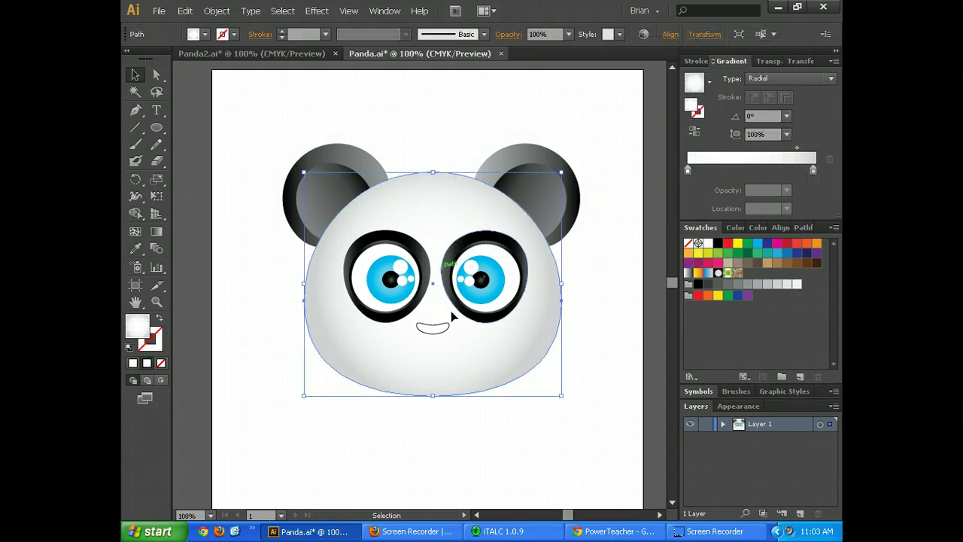
left_click(426, 280)
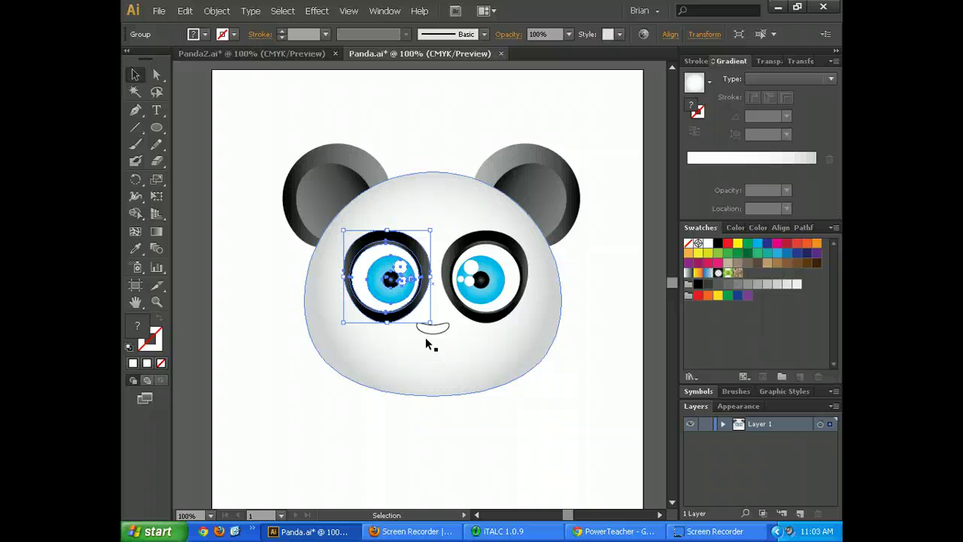
key("Left")
key("Left")
key("Left")
key("Left")
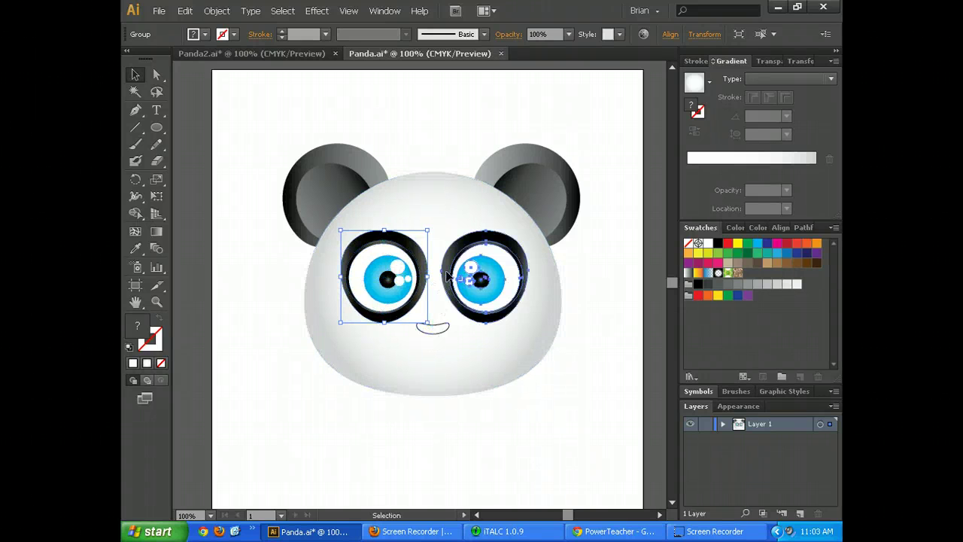
left_click(459, 314)
key("Left")
key("Left")
key("Left")
key("Left")
key("Left")
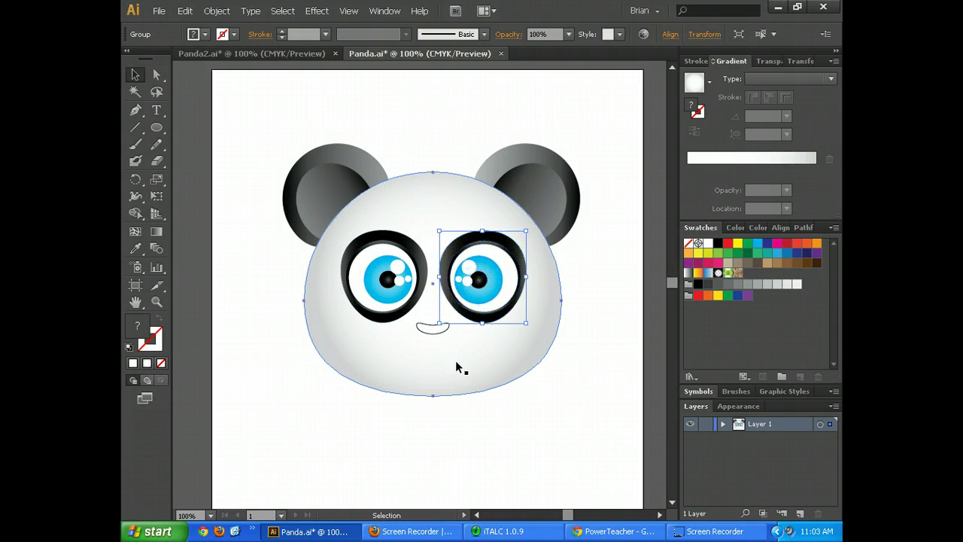
- Raise the mouth shape slightly so it sits under the eyes
left_click(456, 374)
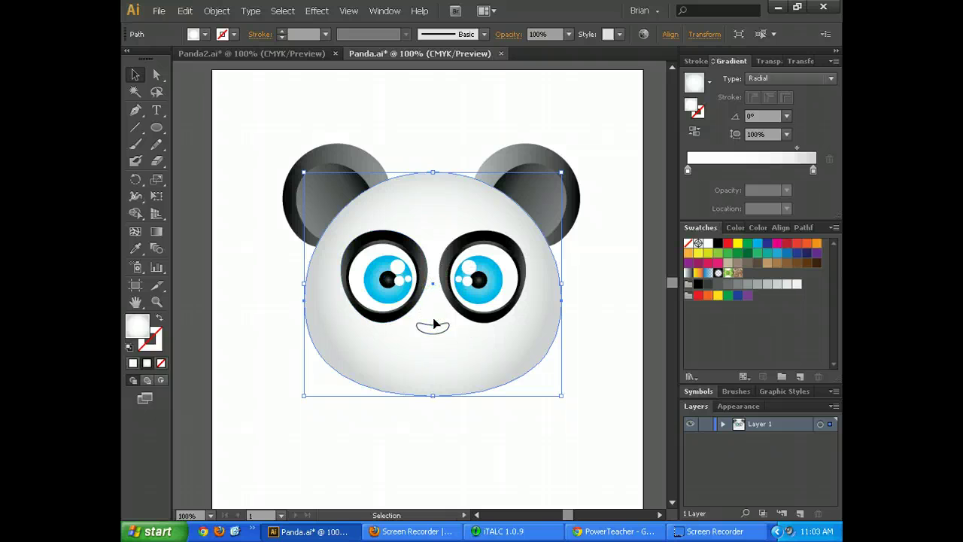
mouse_move(434, 323)
left_mouse_down()
mouse_move(438, 289)
mouse_move(435, 325)
left_mouse_up()
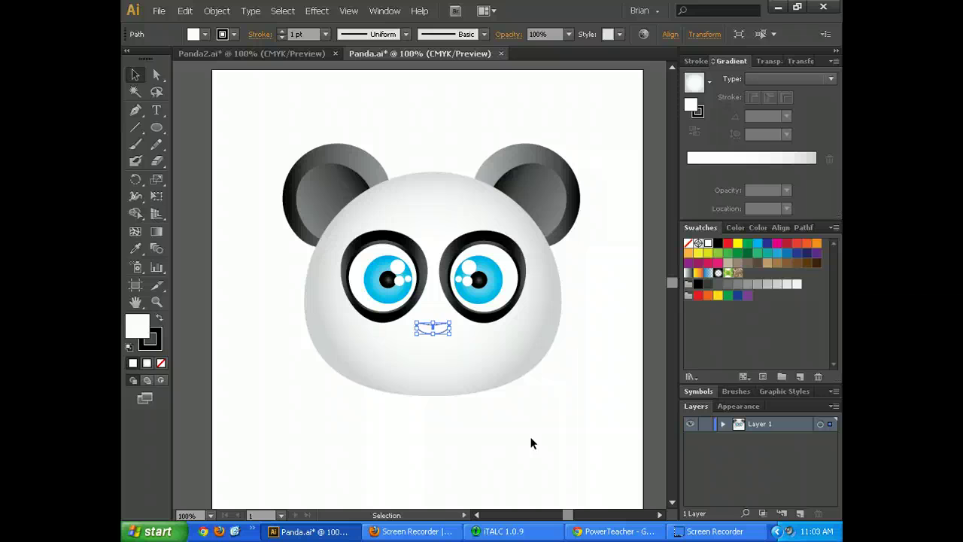
left_click(557, 436)
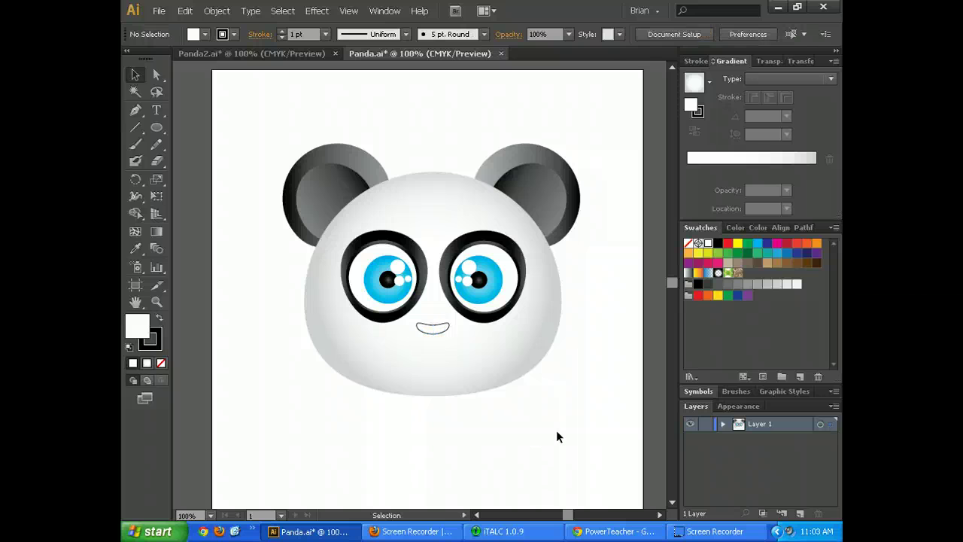
left_click(440, 325)
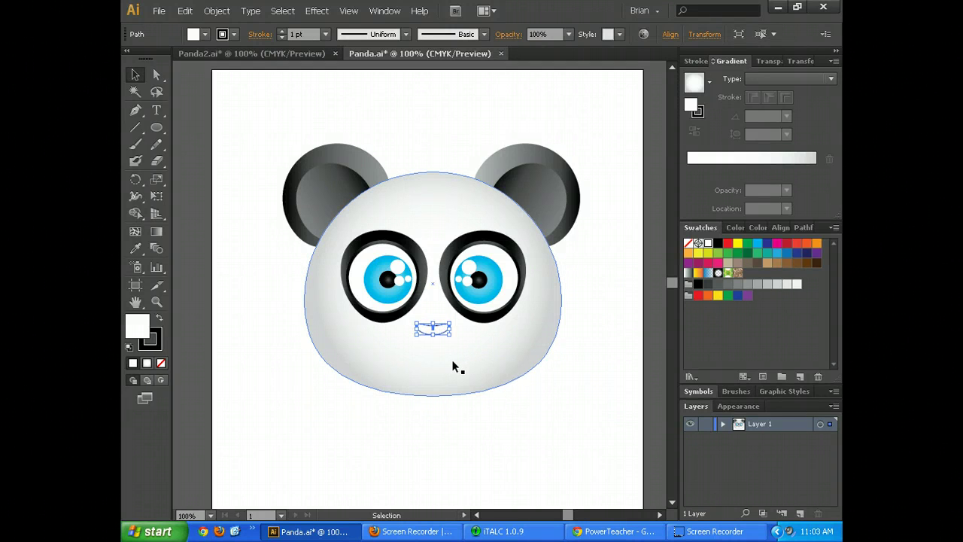
left_click(555, 455)
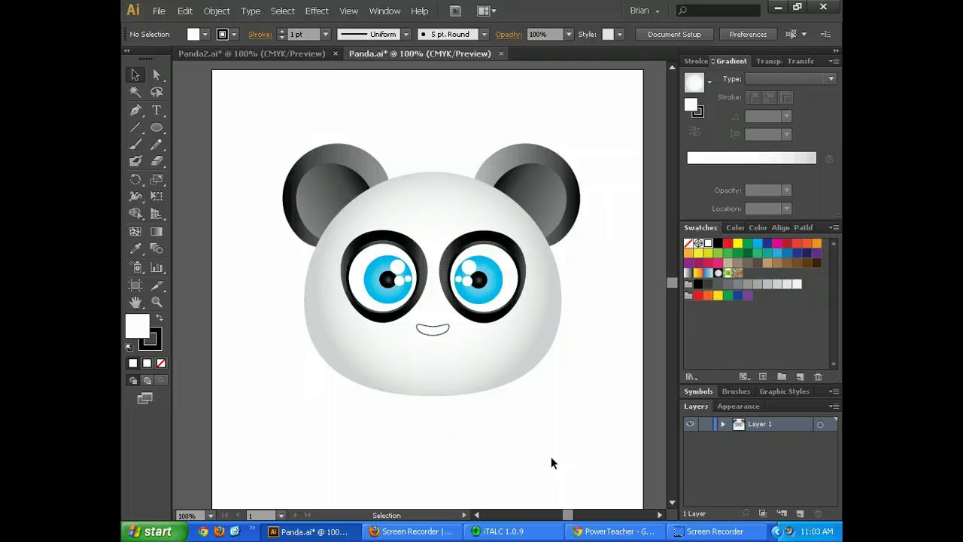
- Give the shape under the eyes a linear gradient fill and no outline
left_click(418, 328)
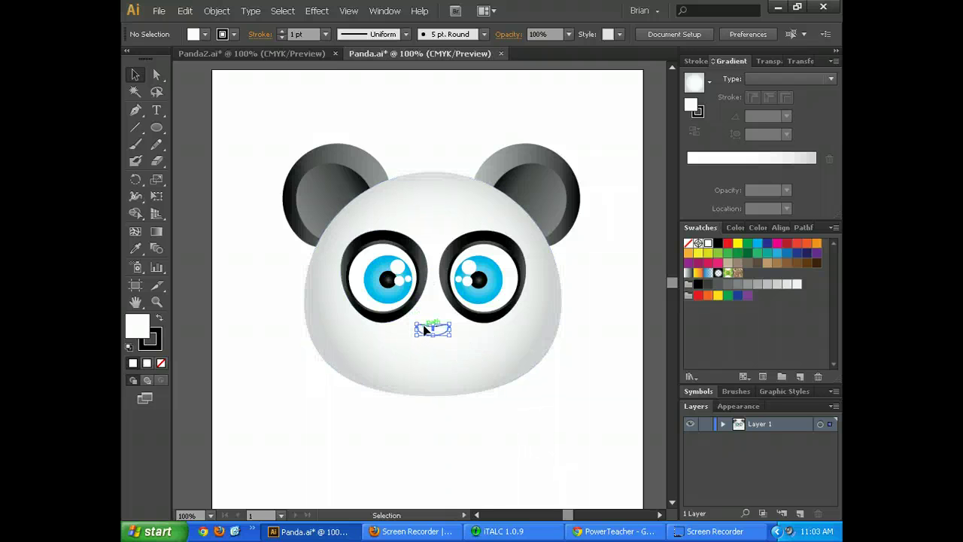
left_click(694, 84)
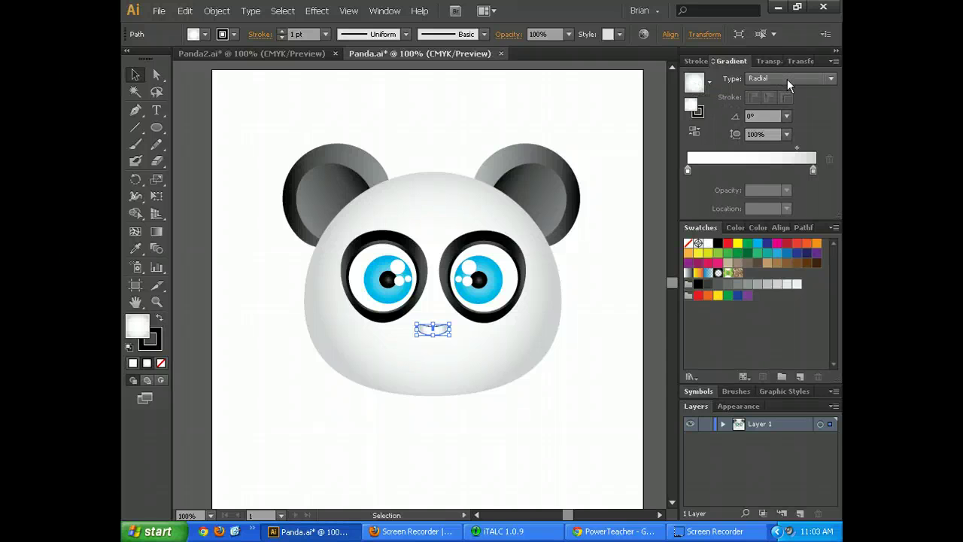
left_click(787, 79)
left_click(784, 88)
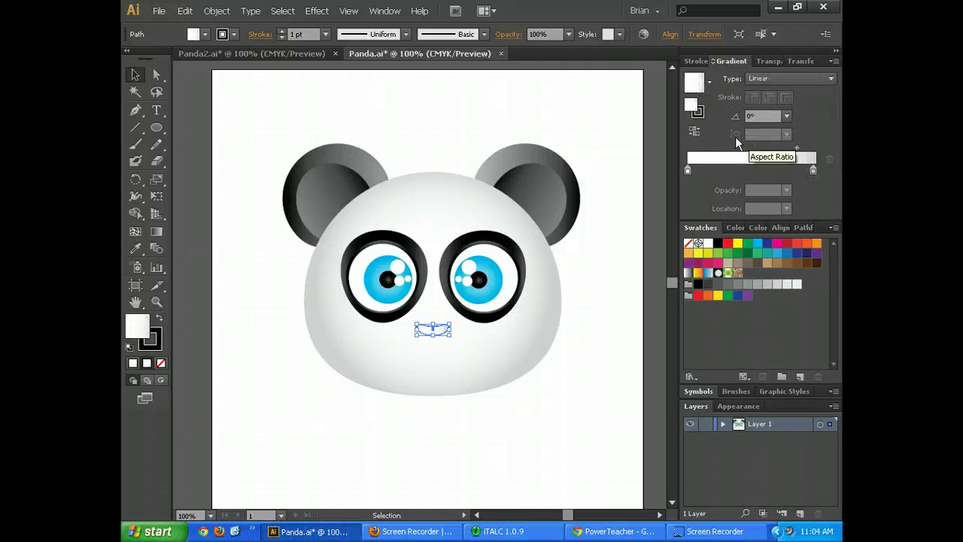
left_click(576, 399)
left_click(447, 331)
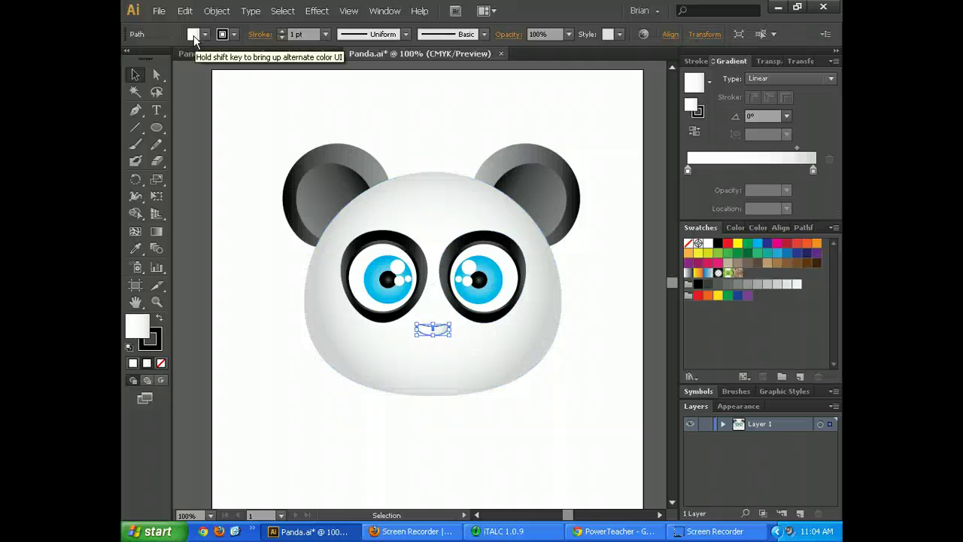
left_click(234, 34)
left_click(129, 59)
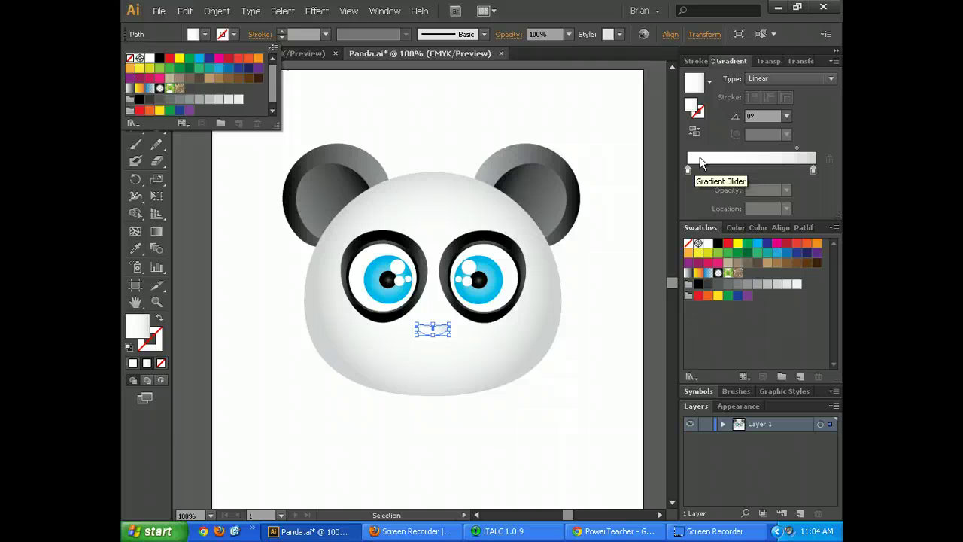
left_click(750, 208)
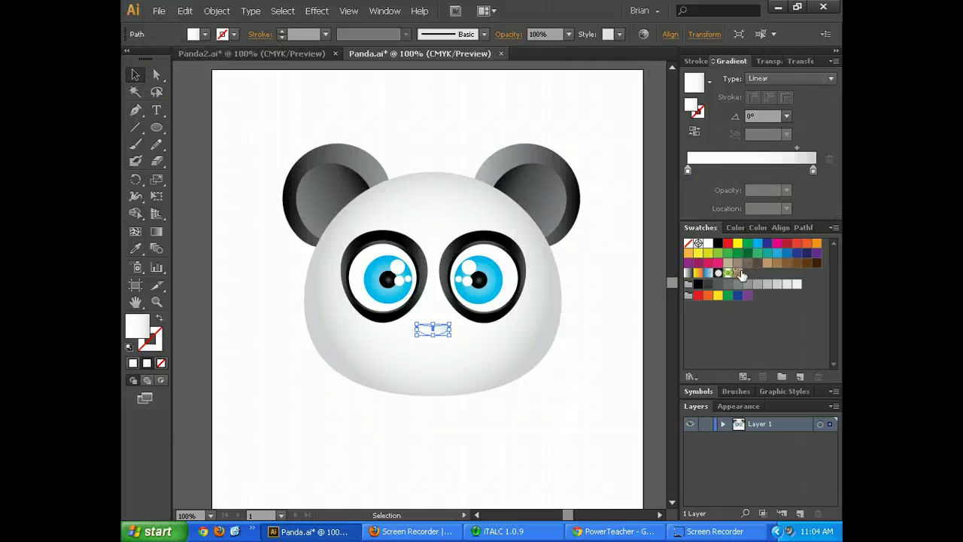
- Replace the gradient stops with grey and dark grey, and set the angle to 90°
left_click_drag(729, 285, 767, 170)
left_click_drag(817, 190, 817, 194)
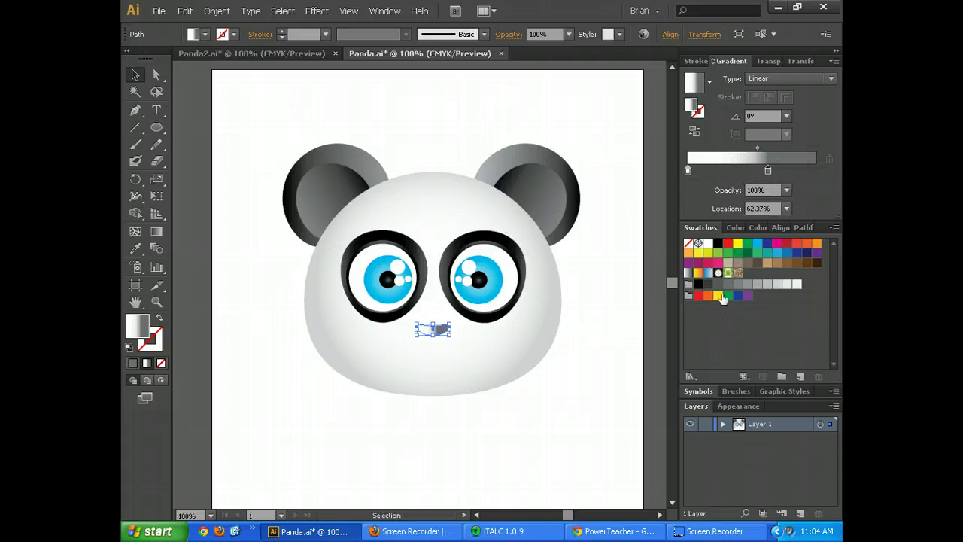
left_click_drag(714, 288, 710, 170)
mouse_move(686, 170)
left_mouse_down()
mouse_move(686, 196)
mouse_move(701, 170)
left_mouse_up()
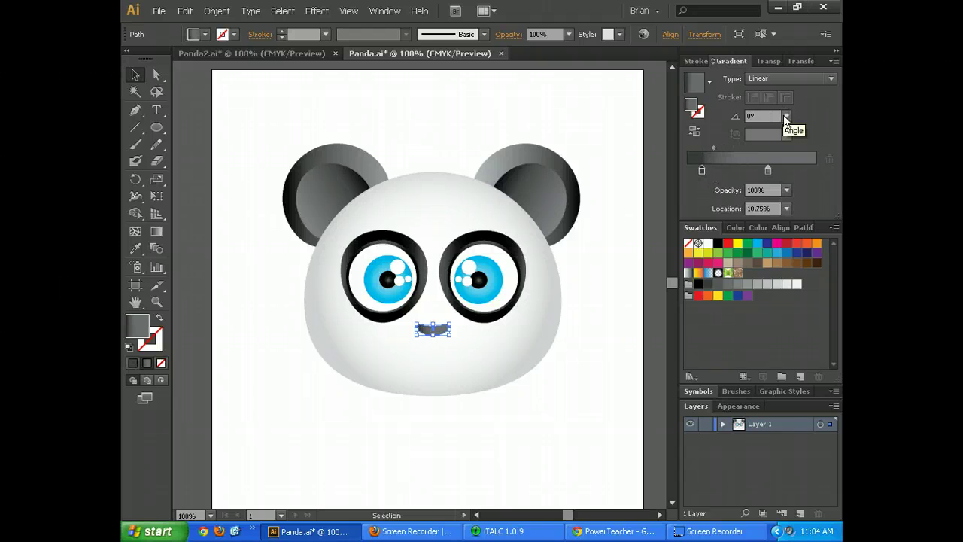
left_click(785, 116)
left_click(799, 193)
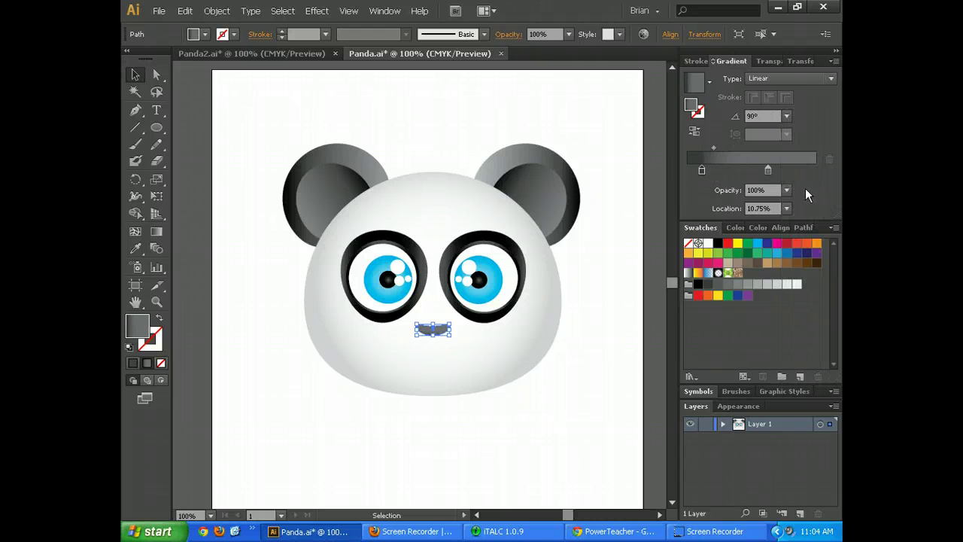
- Shift the right gradient stop and the midpoint further right
left_click(595, 452)
left_click(435, 328)
left_click_drag(767, 171, 789, 172)
left_click_drag(721, 148, 755, 149)
left_click(590, 449)
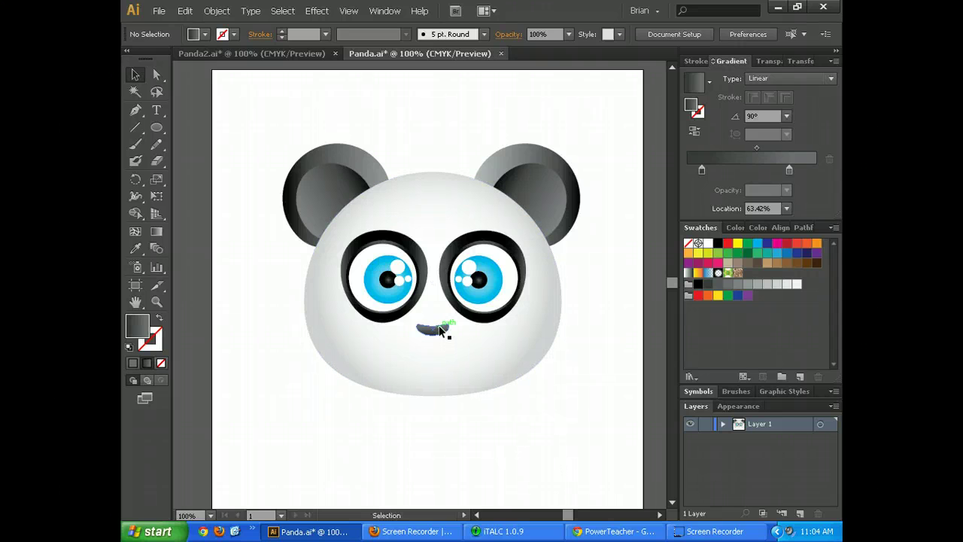
- Draw a tall ellipse down the centre of the face for the snout
left_click(439, 326)
left_click(552, 477)
left_click(157, 127)
left_click_drag(405, 124, 454, 338)
left_click(156, 74)
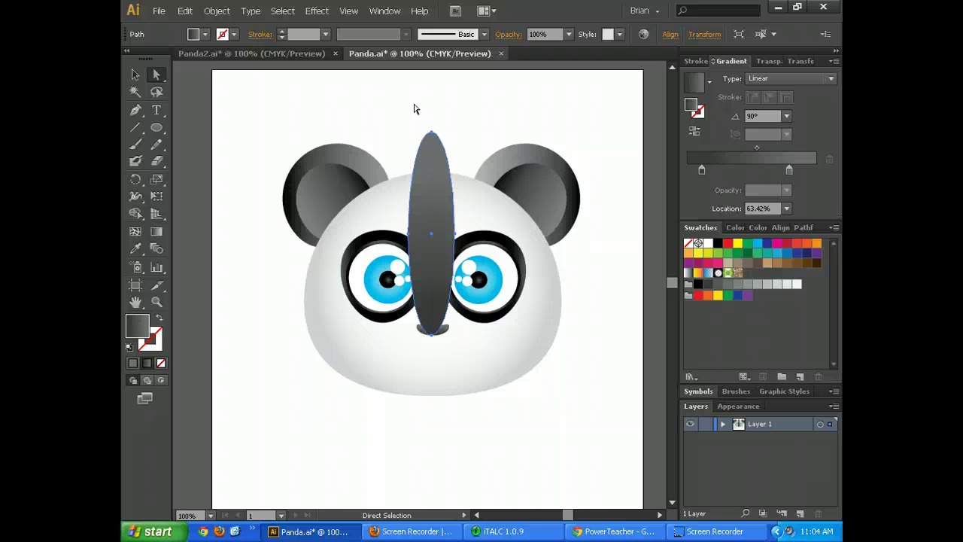
left_click(425, 124)
left_click_drag(426, 124, 432, 176)
key("ctrl+z")
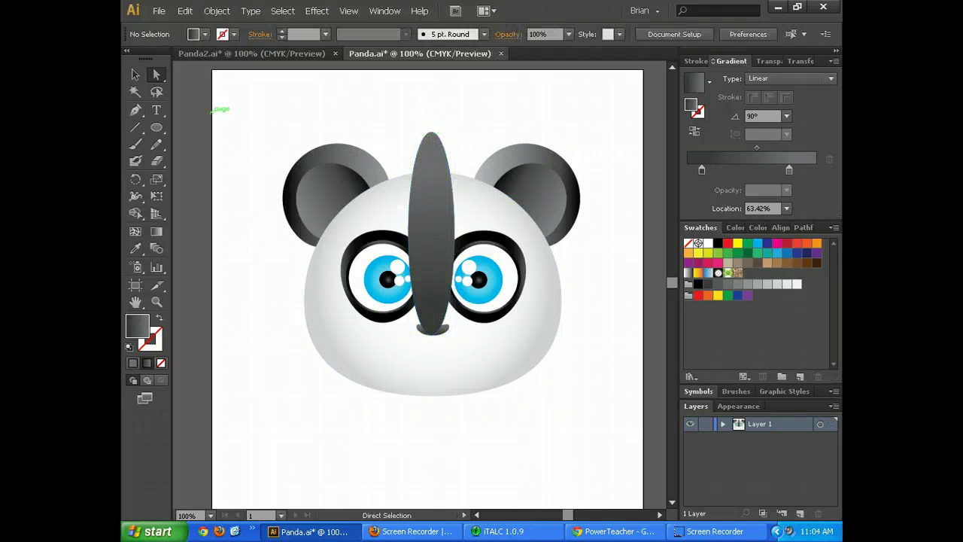
- Shorten the snout from the top, nudge it right and lower it between the eyes
left_click(135, 75)
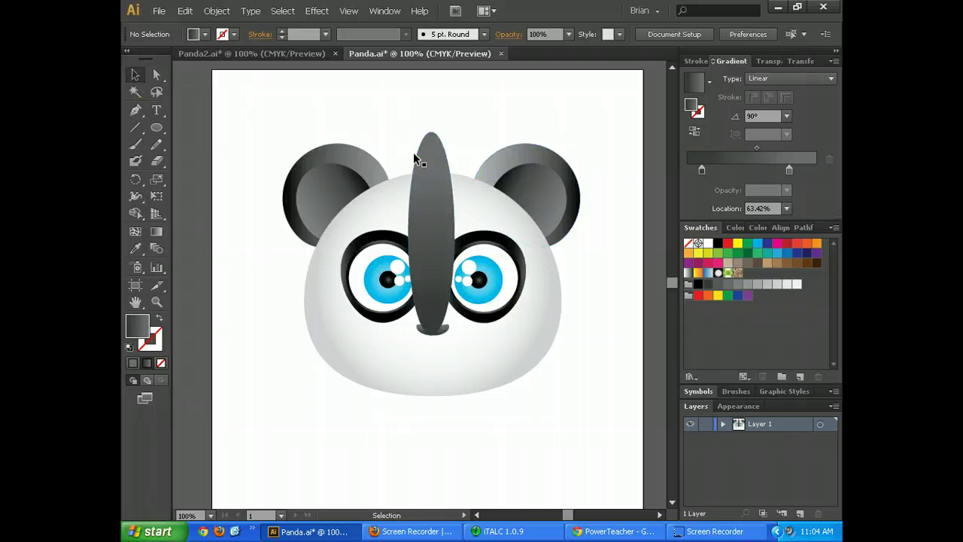
left_click(423, 130)
left_click_drag(431, 132, 433, 208)
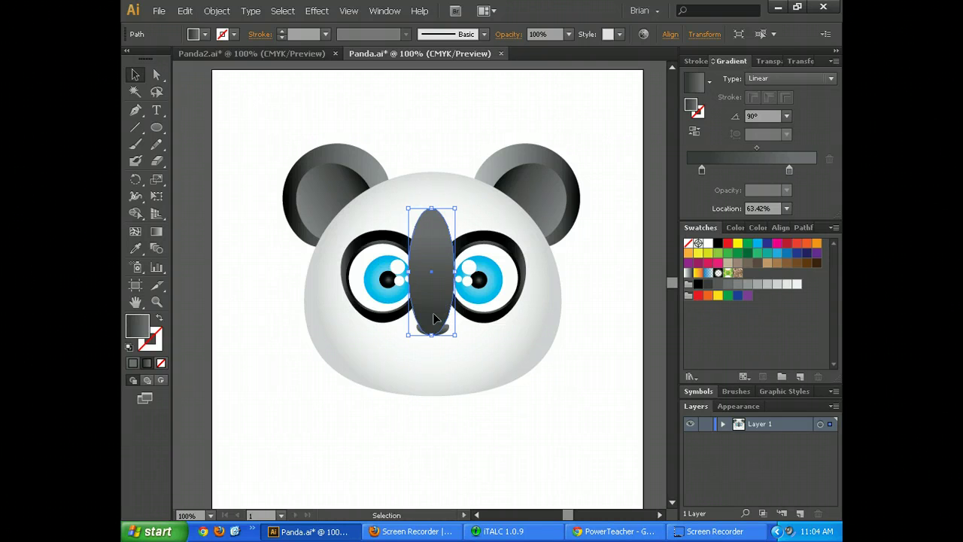
key("Right")
key("Right")
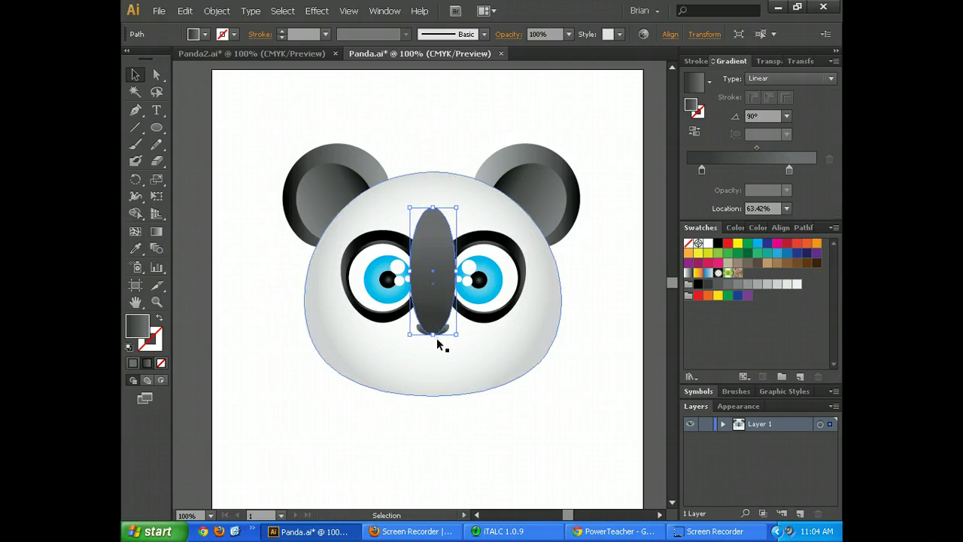
left_click(157, 74)
left_click(391, 397)
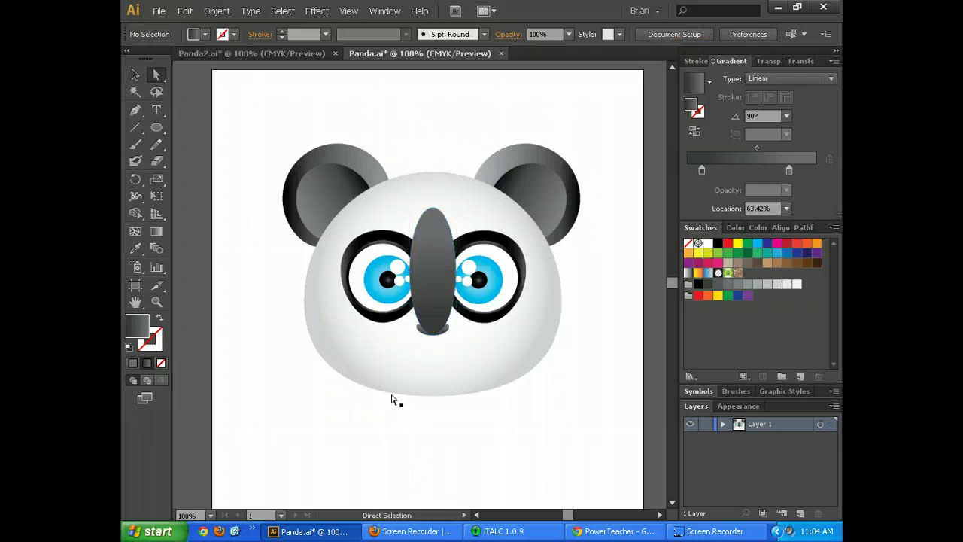
left_click_drag(435, 333, 435, 325)
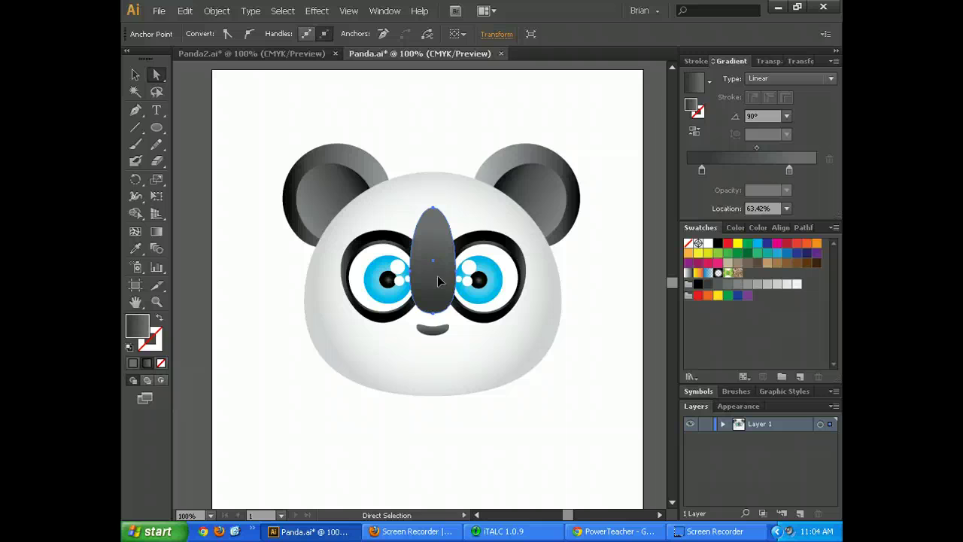
left_click_drag(437, 277, 437, 288)
- Bring the small mouth shape in front of the snout with Arrange > Bring to Front
left_click(472, 463)
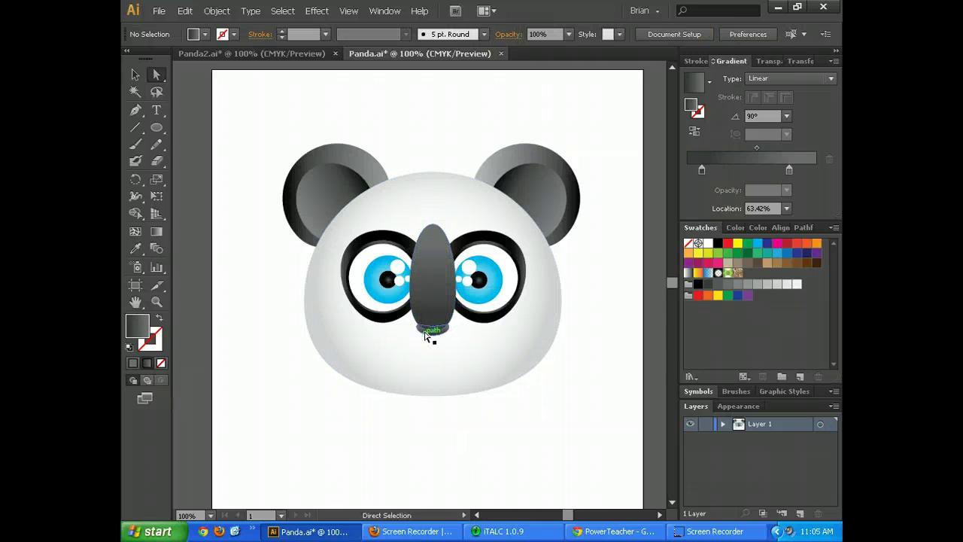
left_click(425, 331)
right_click(424, 332)
mouse_move(480, 500)
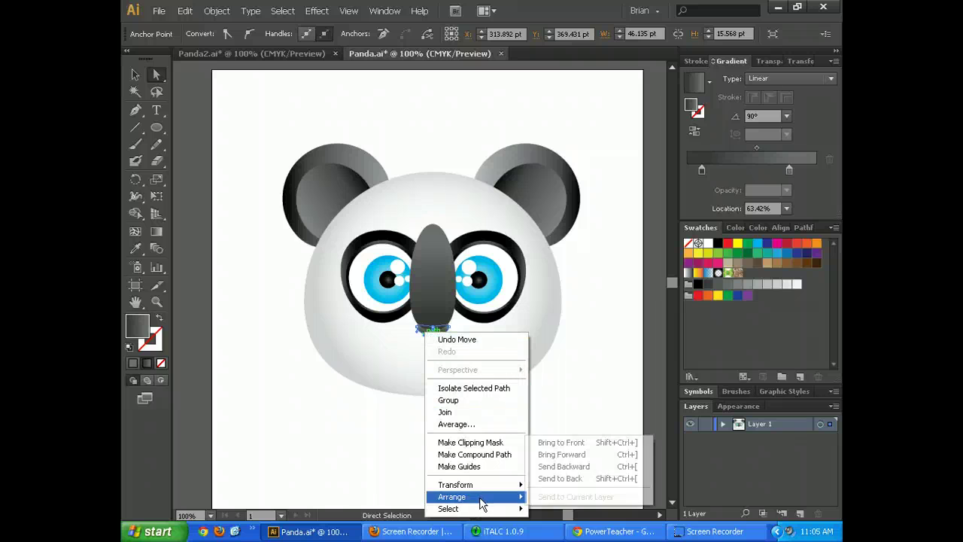
left_click(549, 445)
left_click(524, 436)
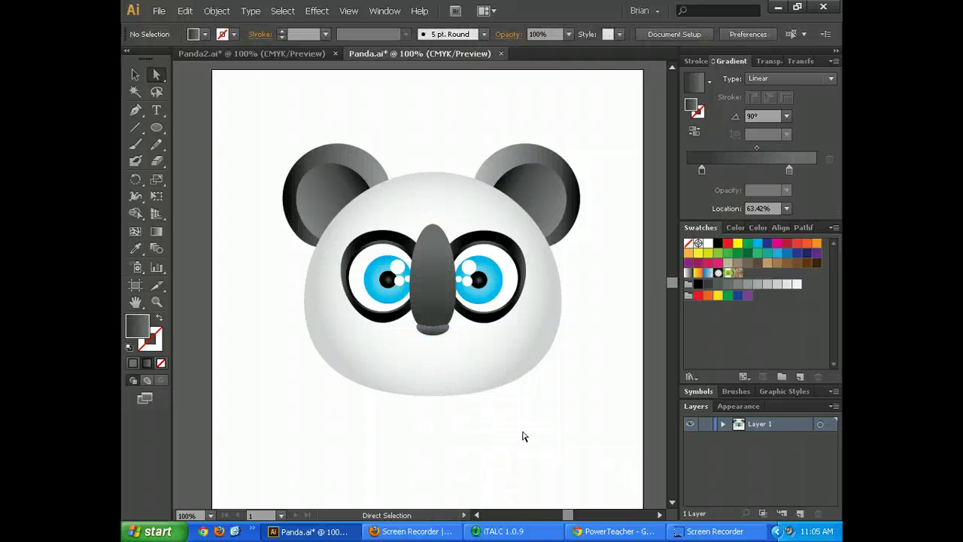
- Lighten the snout gradient with a light grey stop and shift its midpoint slightly left
left_click(431, 261)
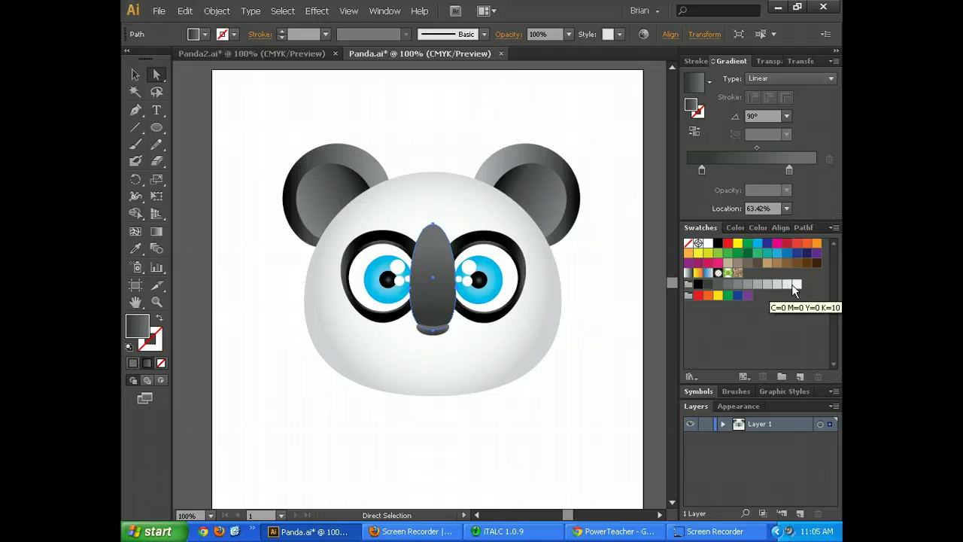
left_click_drag(795, 290, 727, 147)
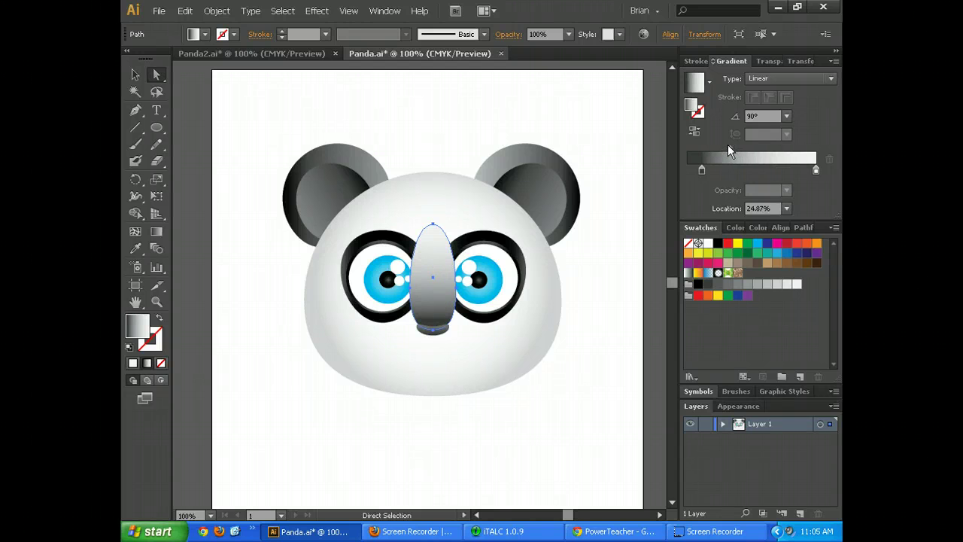
left_click(478, 500)
left_click(445, 256)
- Select both eye groups and bring them in front of the snout
left_click(495, 240)
left_click(494, 241)
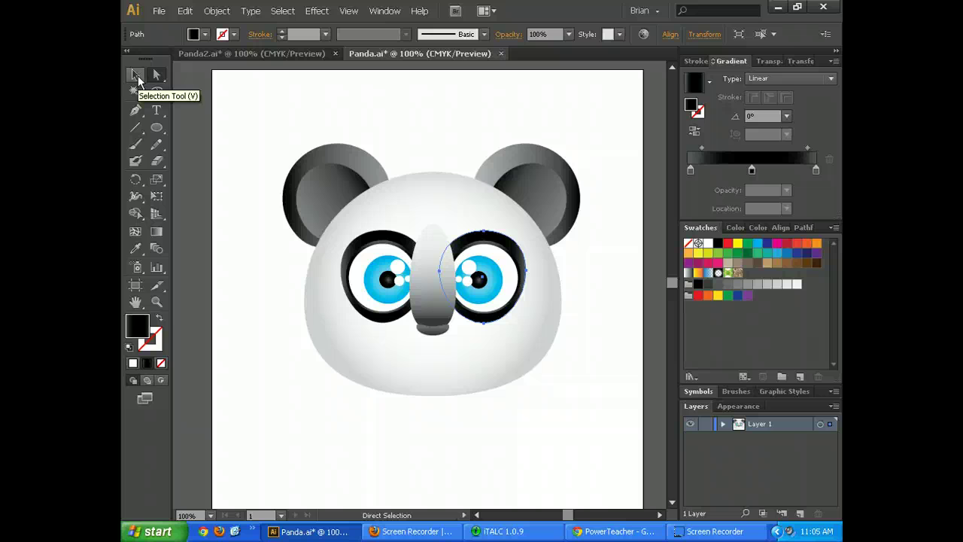
left_click(135, 74)
key("ctrl+shift+a")
left_click(487, 241)
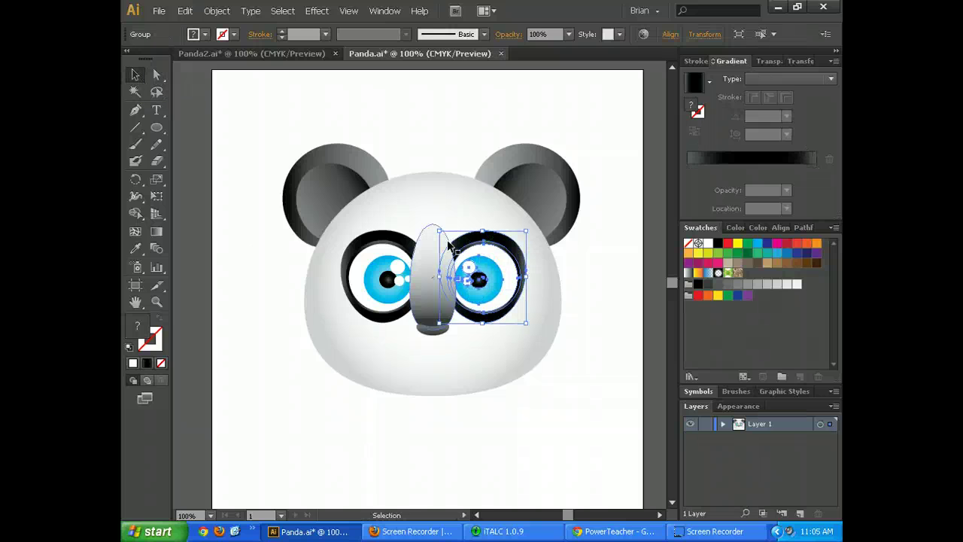
left_click(400, 246, "shift")
right_click(399, 242)
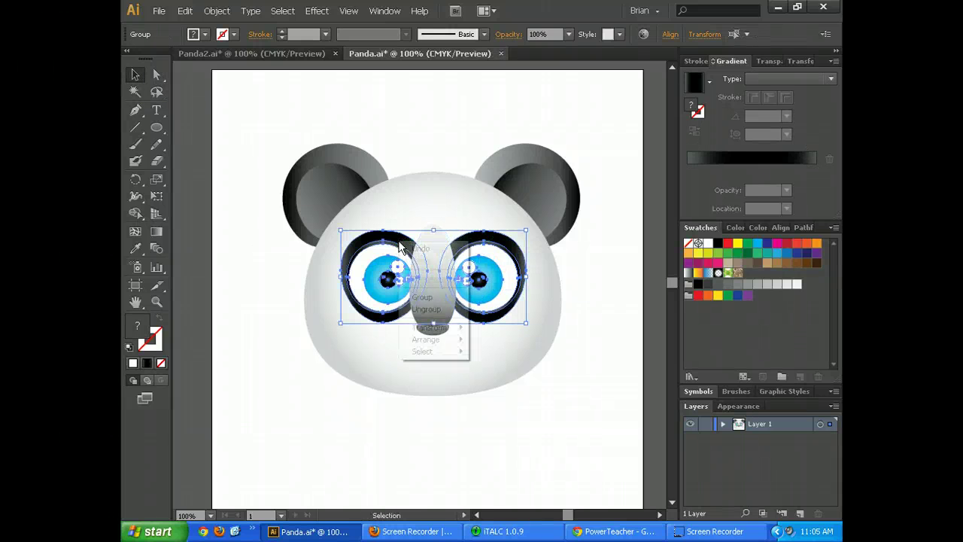
mouse_move(450, 340)
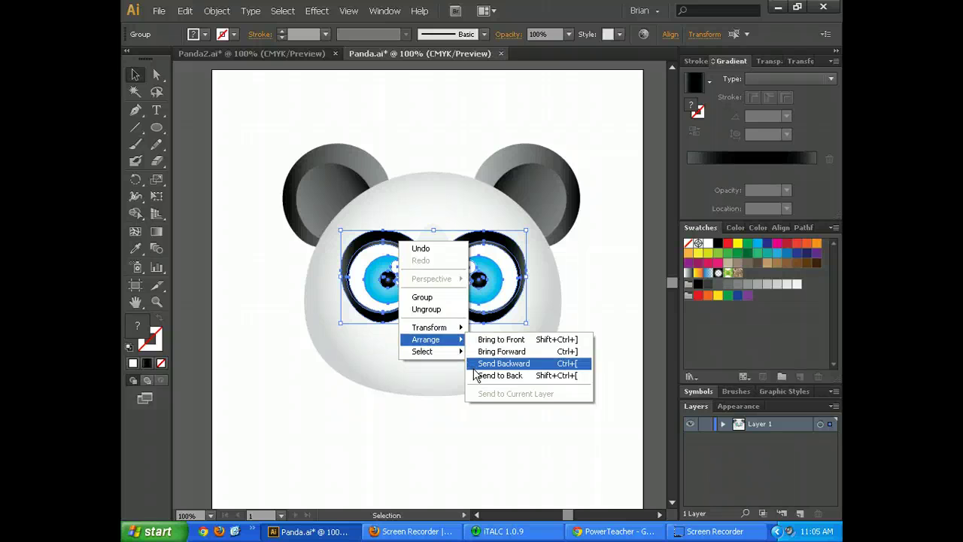
left_click(485, 339)
left_click(533, 464)
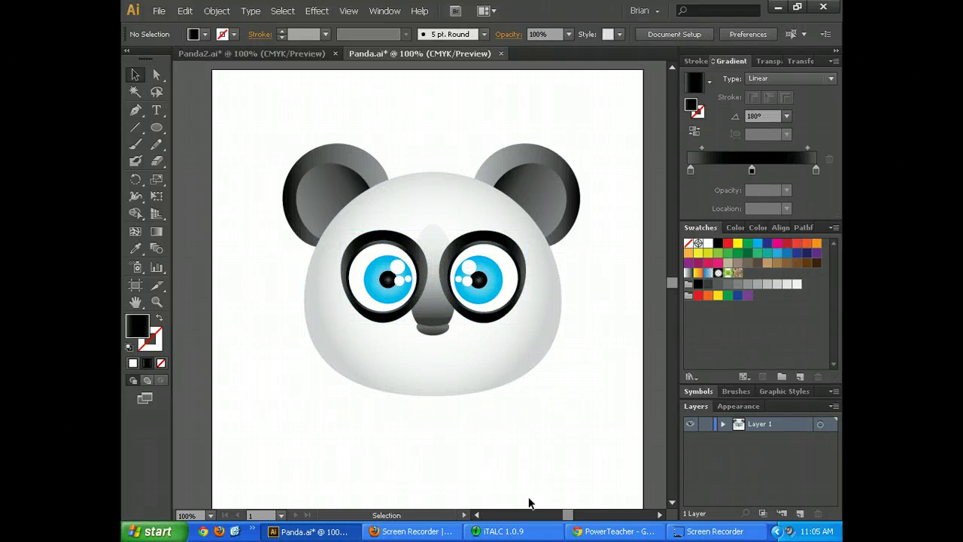
- Nudge the snout slightly to the right
left_click(449, 330)
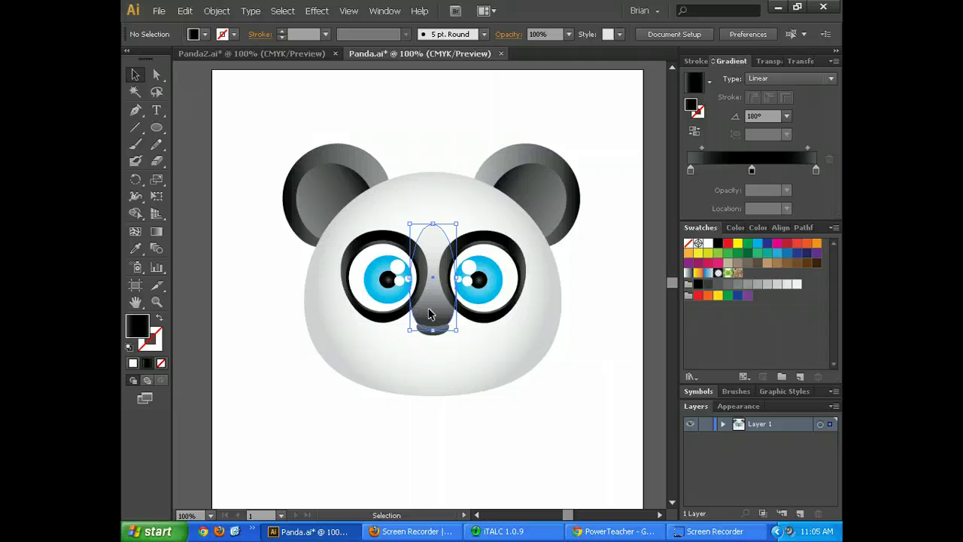
left_click_drag(410, 277, 454, 276)
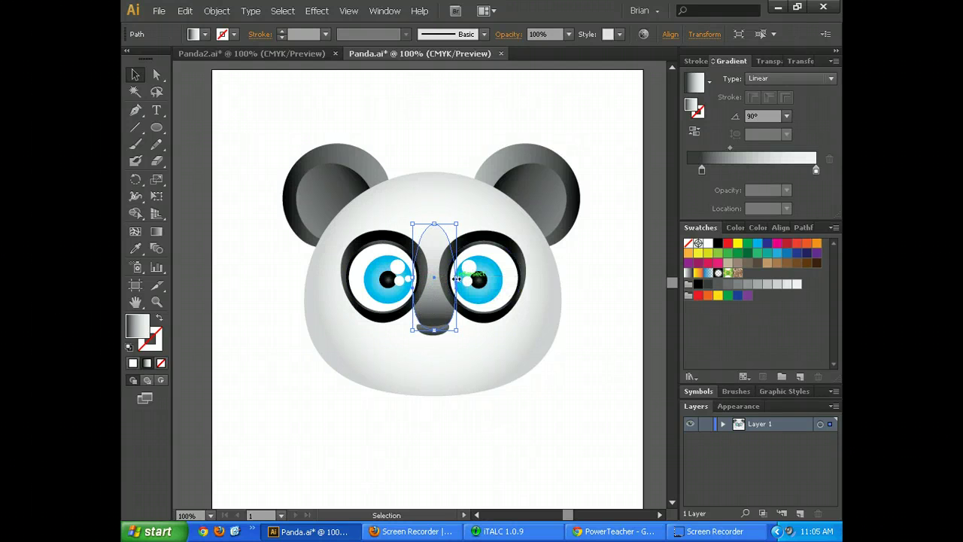
left_click(521, 434)
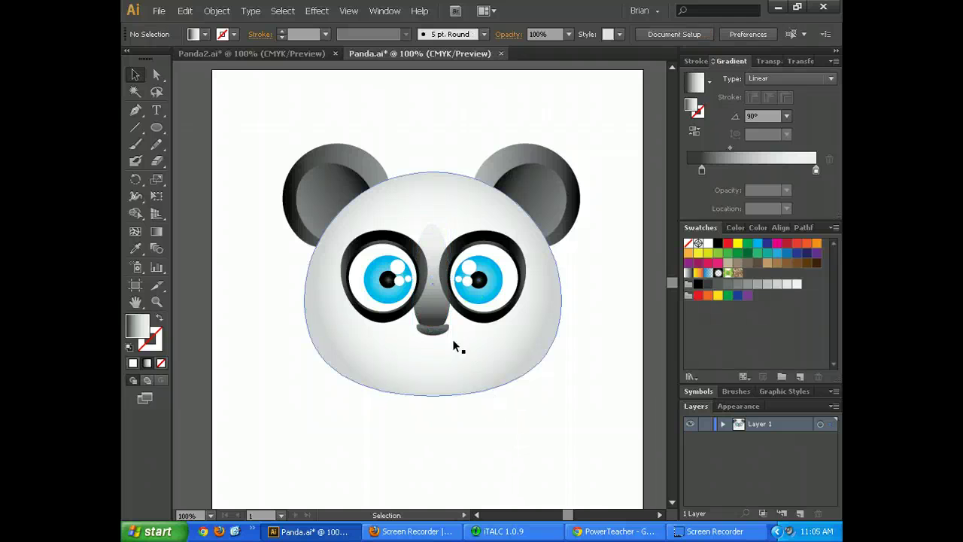
left_click(431, 306)
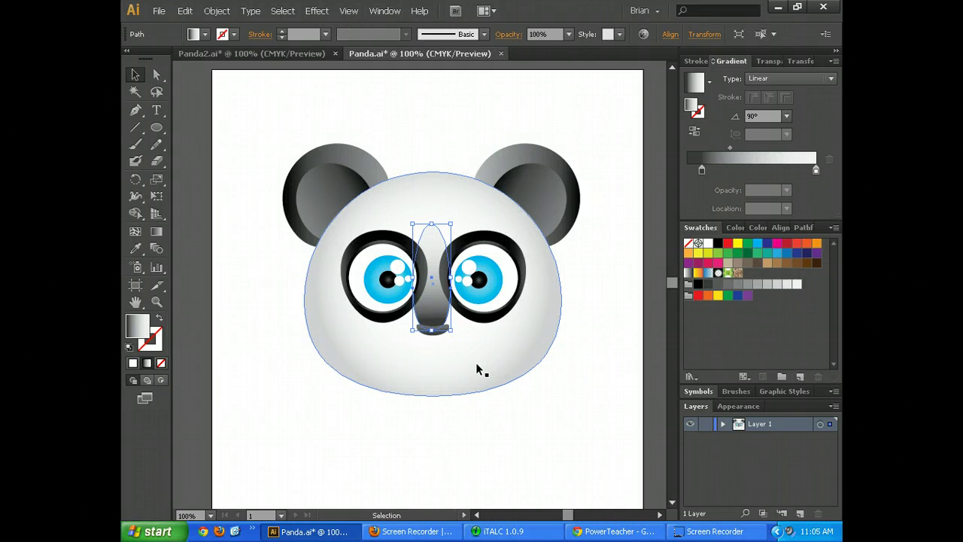
- Compare with Panda2.ai and make the snout gradient almost white by removing the extra stop
left_click(286, 51)
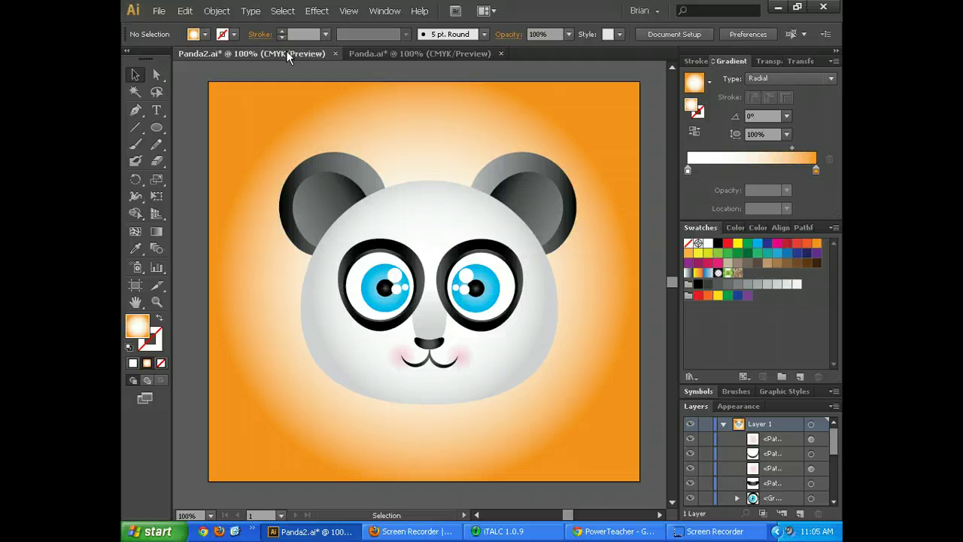
left_click(413, 51)
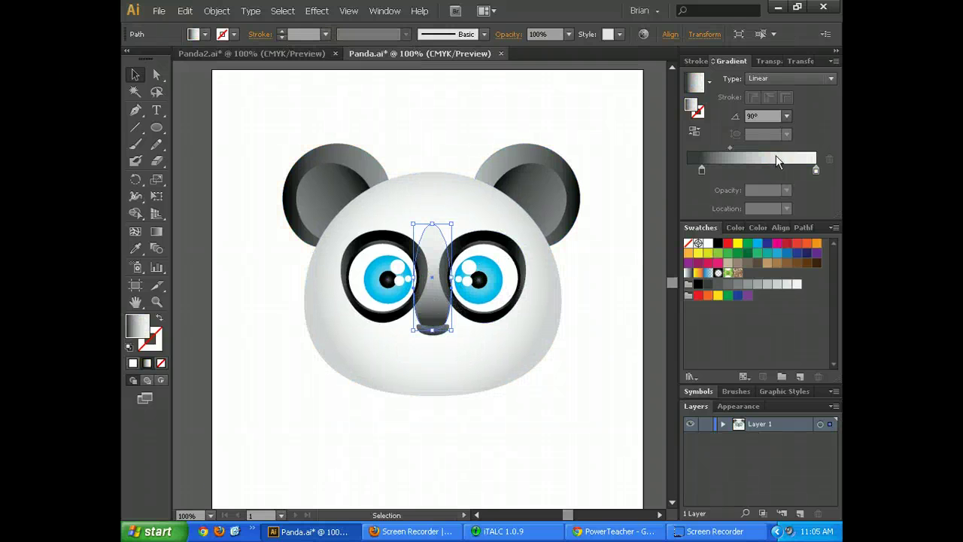
left_click(729, 171)
mouse_move(702, 171)
left_mouse_down()
mouse_move(721, 184)
mouse_move(685, 170)
left_mouse_up()
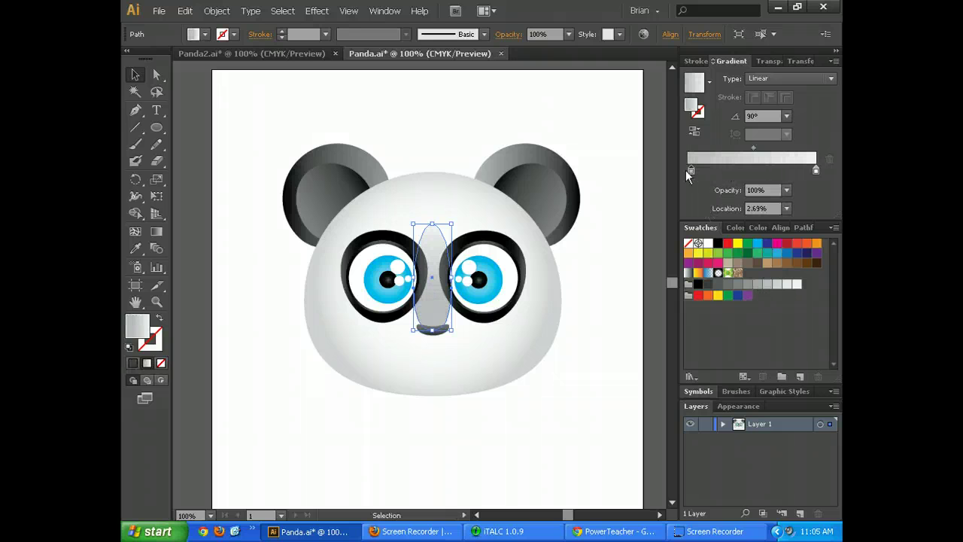
left_click(541, 422)
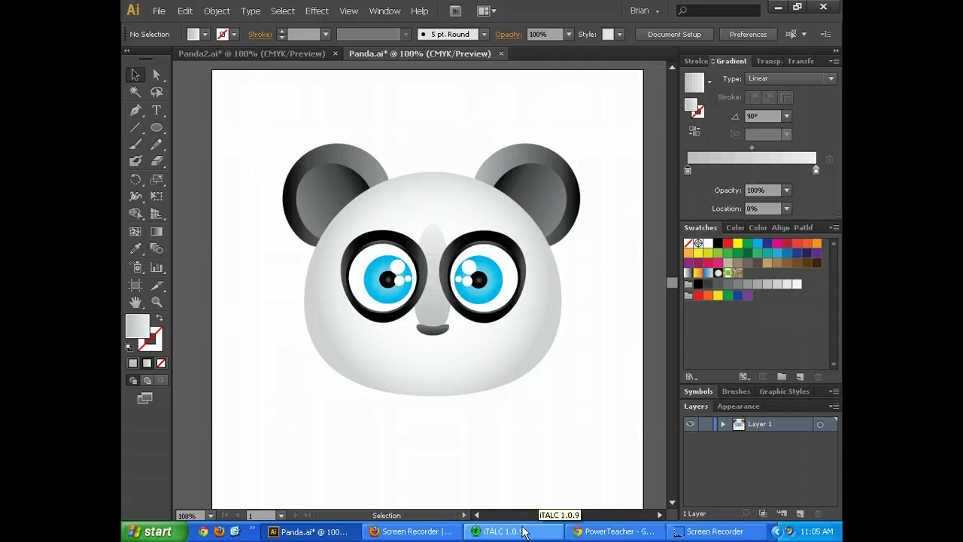
left_click(445, 308)
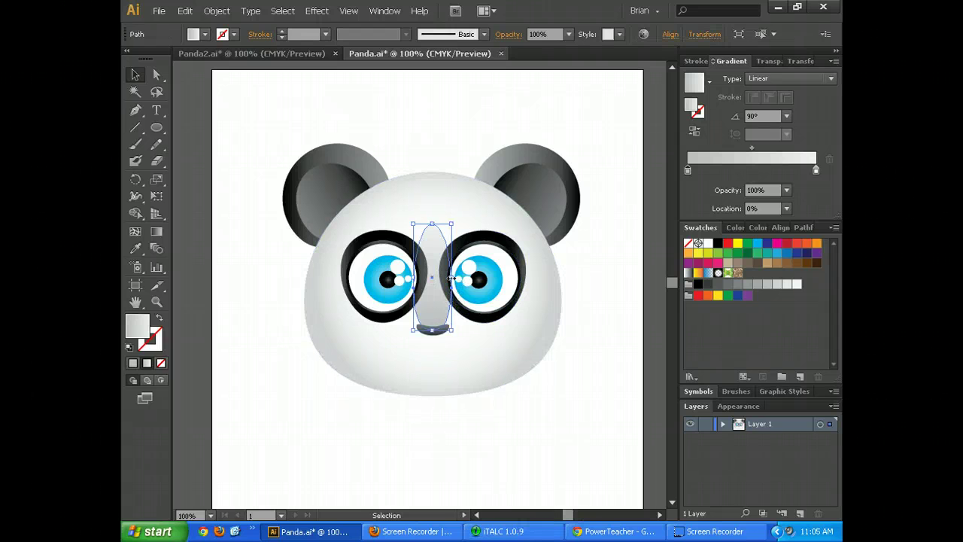
- Widen the snout to about 66.88 pt and check it against Panda2.ai
left_click_drag(452, 277, 411, 280)
left_click(496, 407)
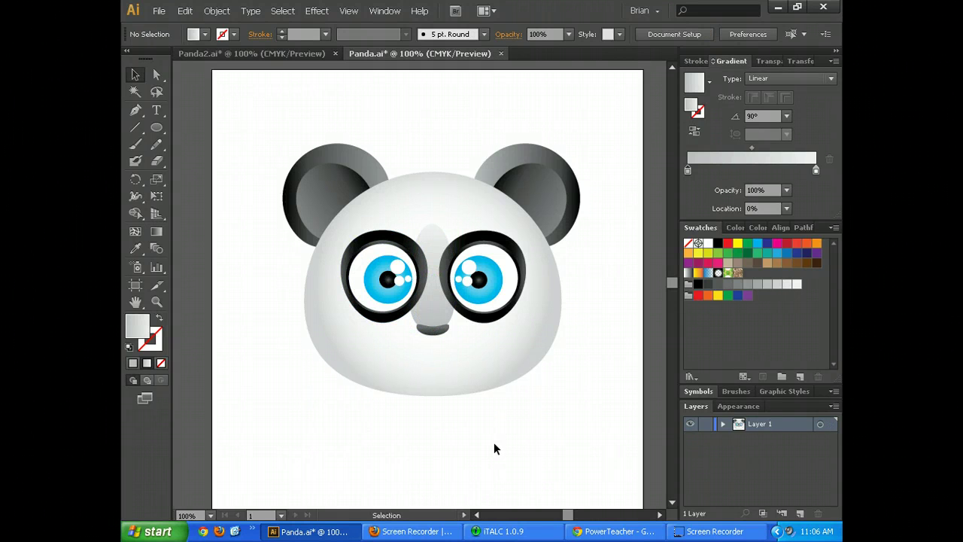
left_click(319, 51)
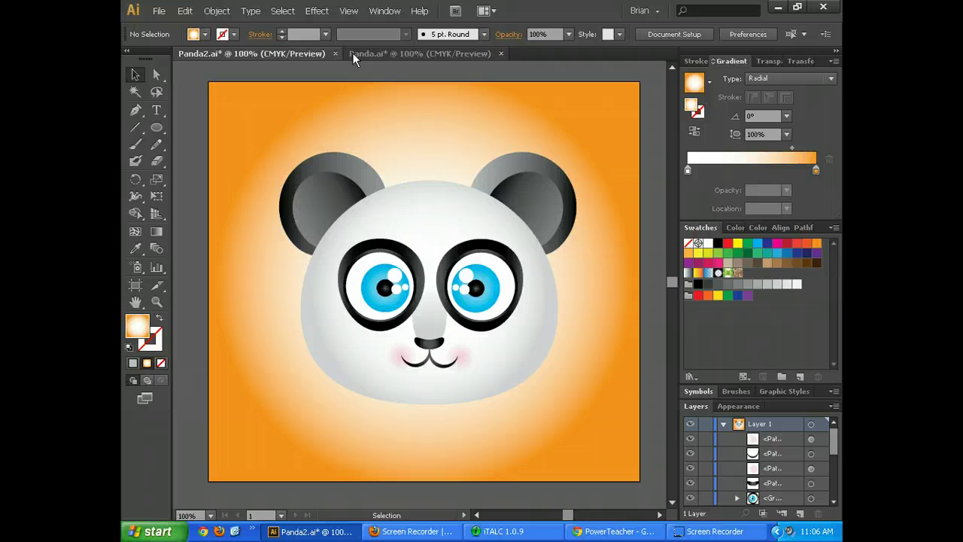
left_click(363, 54)
- Select the snout and nose without the face, narrow them to about 55.89 pt wide, and nudge right
left_click(421, 332)
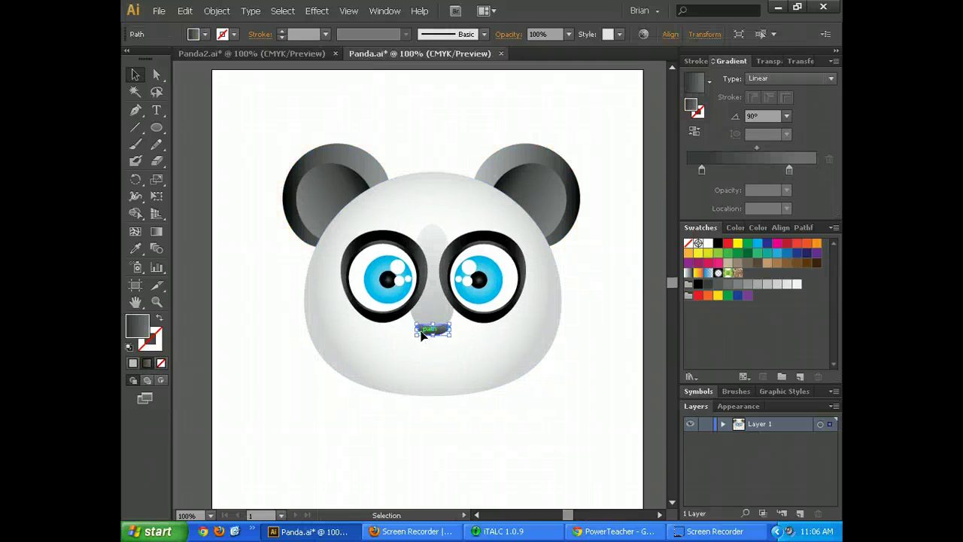
left_click(421, 324)
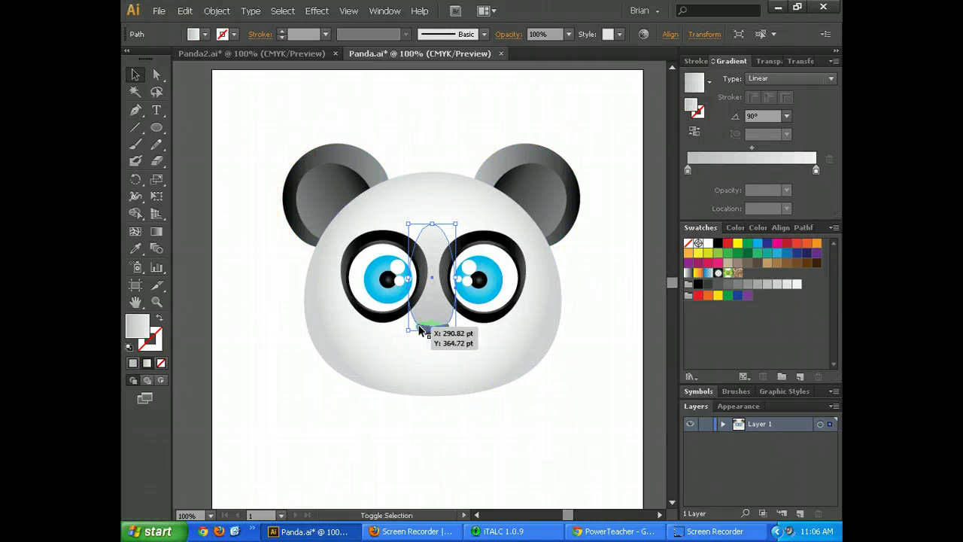
left_click(425, 320, "shift")
left_click(426, 310)
left_click(443, 330, "shift")
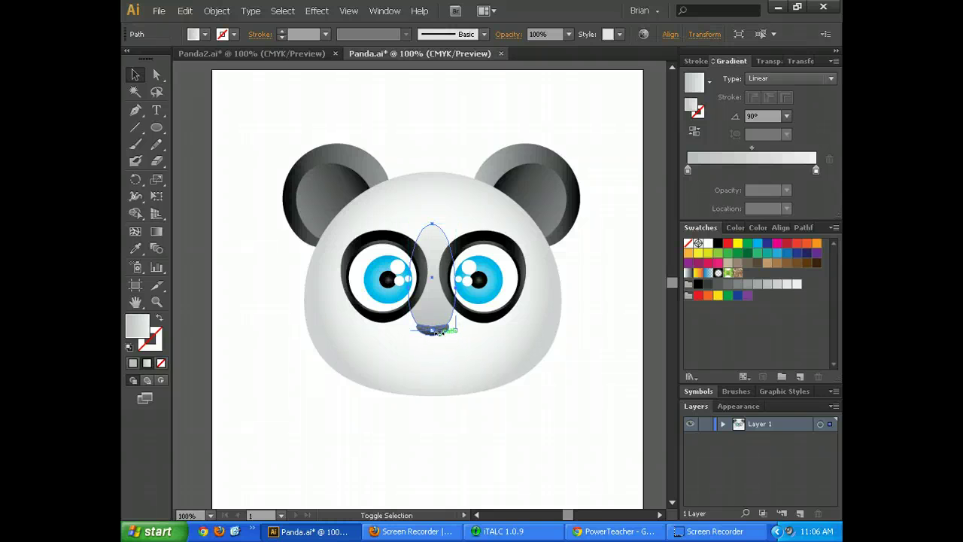
left_click_drag(455, 427, 425, 317)
left_click(444, 357, "shift")
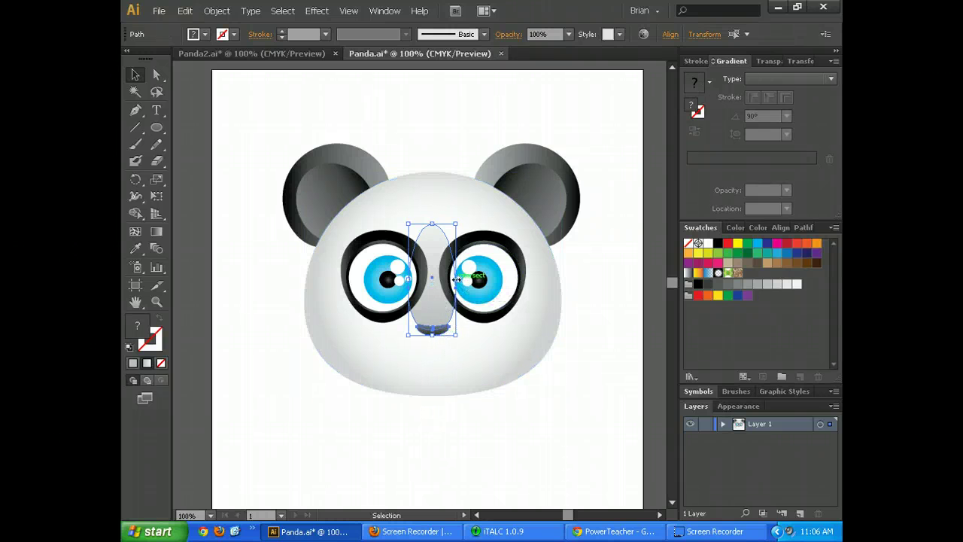
left_click_drag(455, 279, 444, 280)
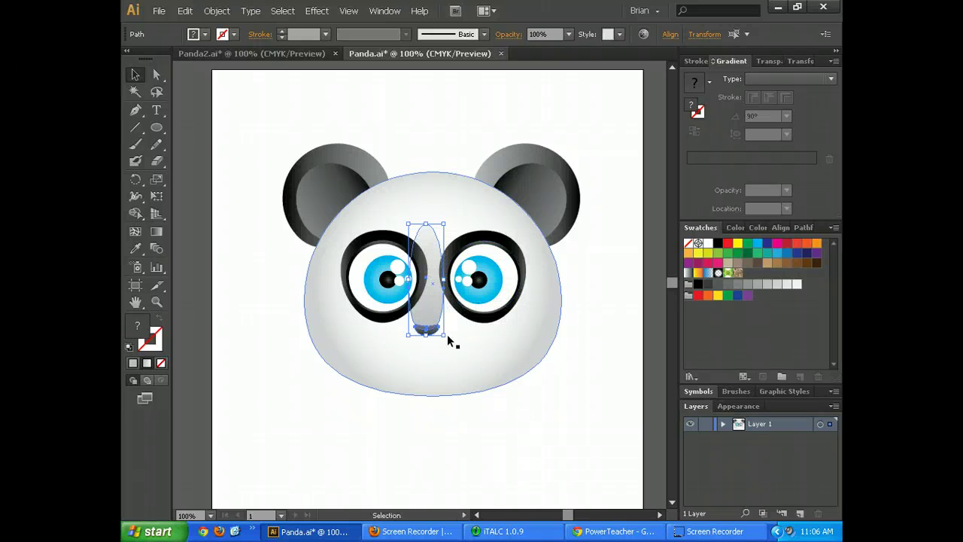
key("Right")
key("Right")
key("Right")
key("Right")
key("Right")
key("Right")
key("Right")
key("Right")
key("Right")
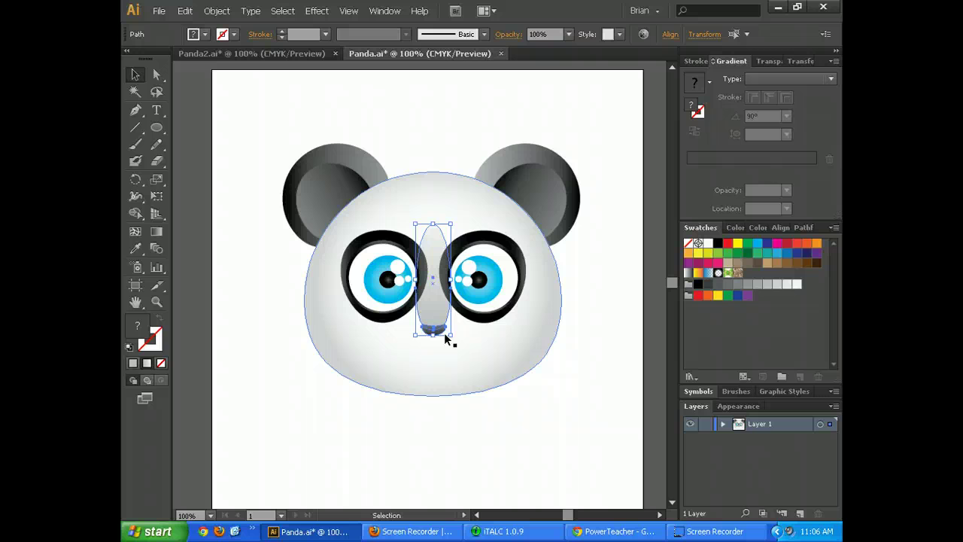
left_click(512, 433)
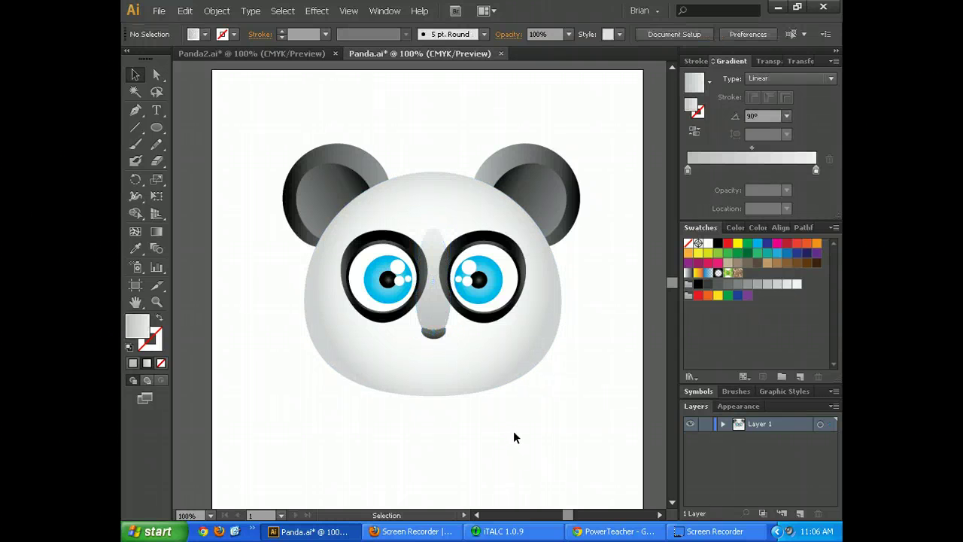
- Move the snout's light gradient stop to about 65.05% and set its K value to 0
left_click(433, 256)
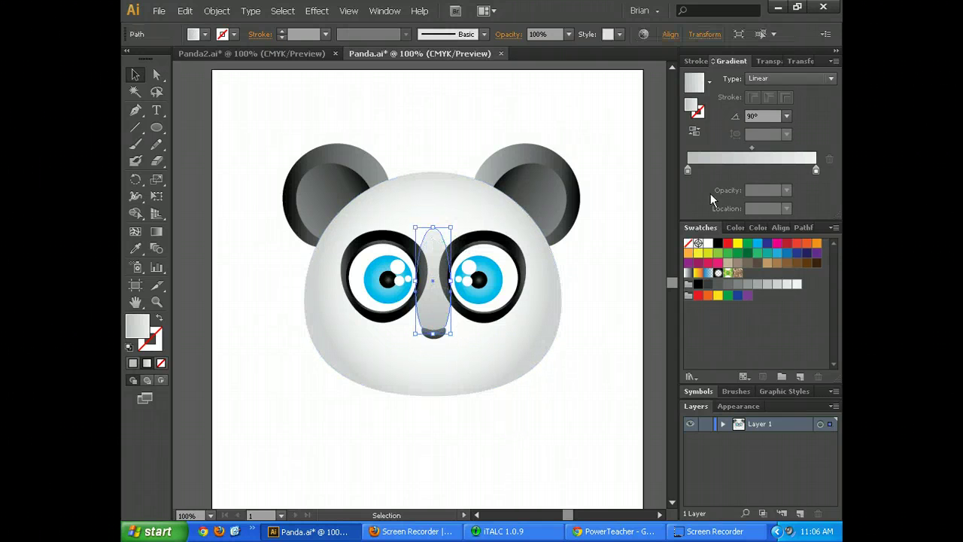
left_click_drag(815, 171, 771, 164)
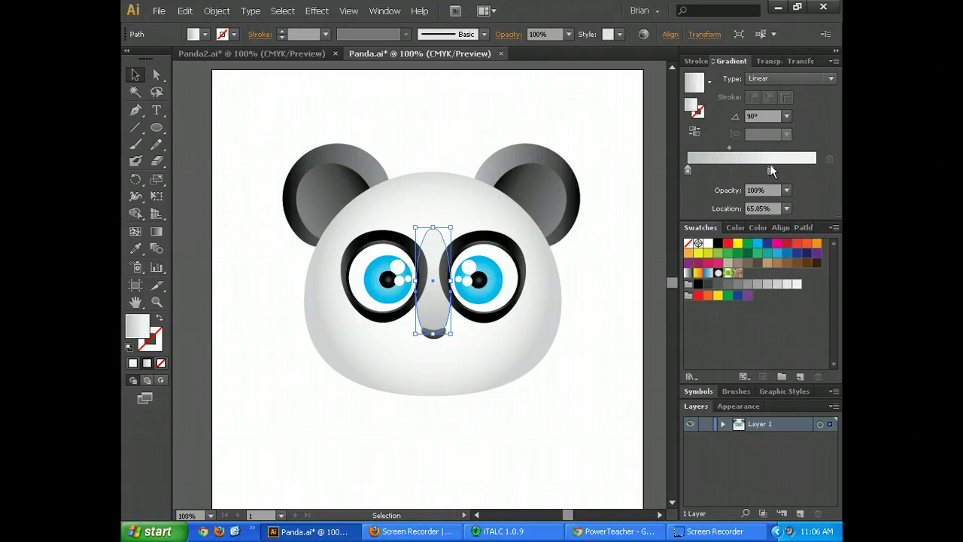
double_click(770, 171)
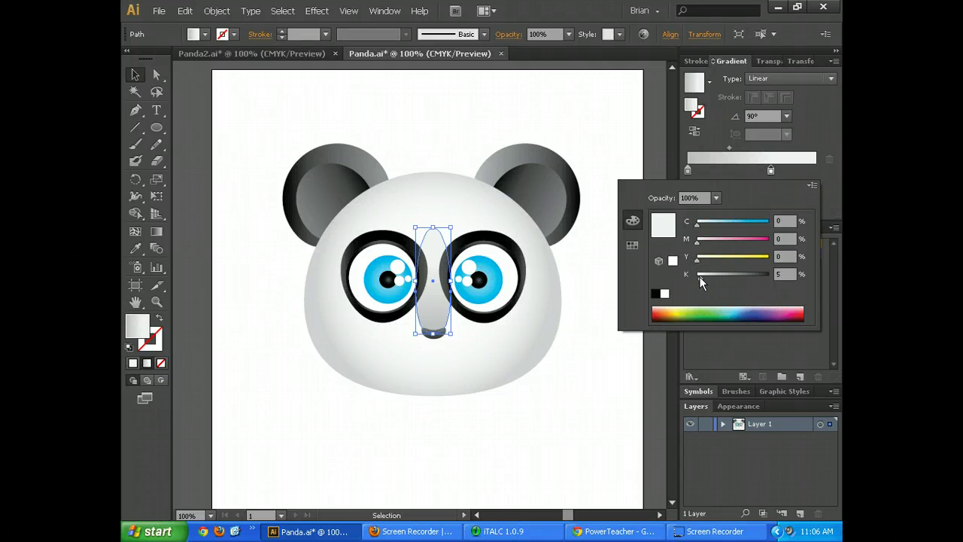
left_click_drag(700, 277, 694, 276)
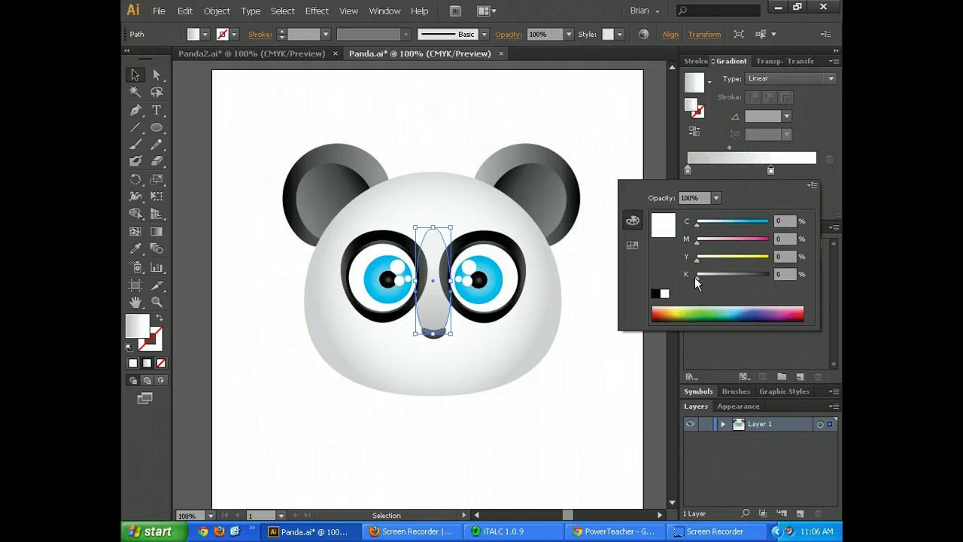
left_click(583, 322)
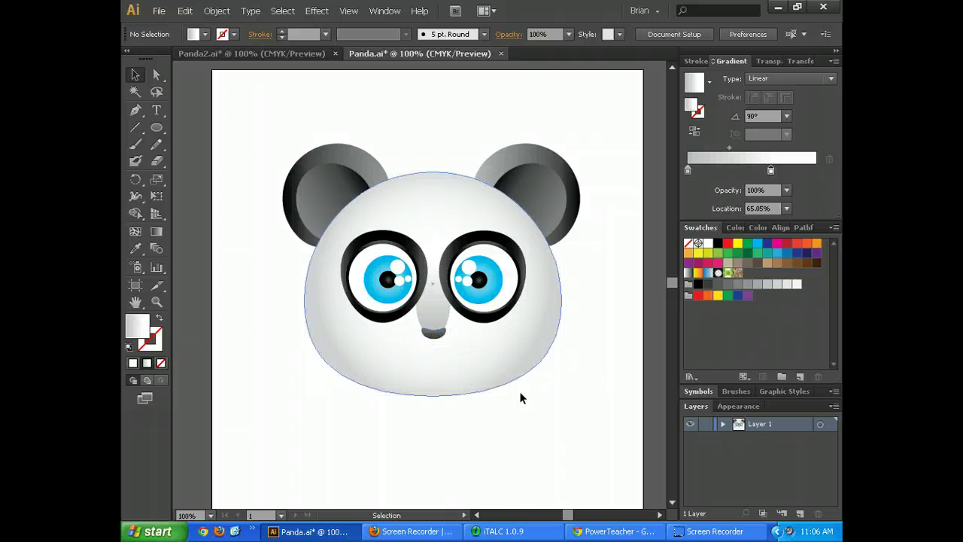
- Draw a small ellipse below the face's lower left and fill it with the K=70 grey swatch
left_click(156, 127)
left_click_drag(306, 377, 346, 406)
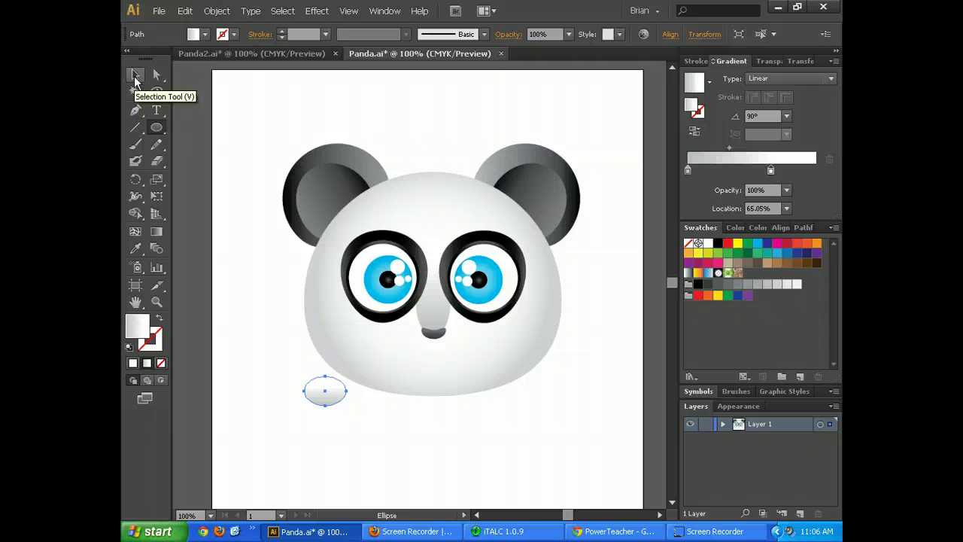
left_click(197, 35)
left_click(172, 107)
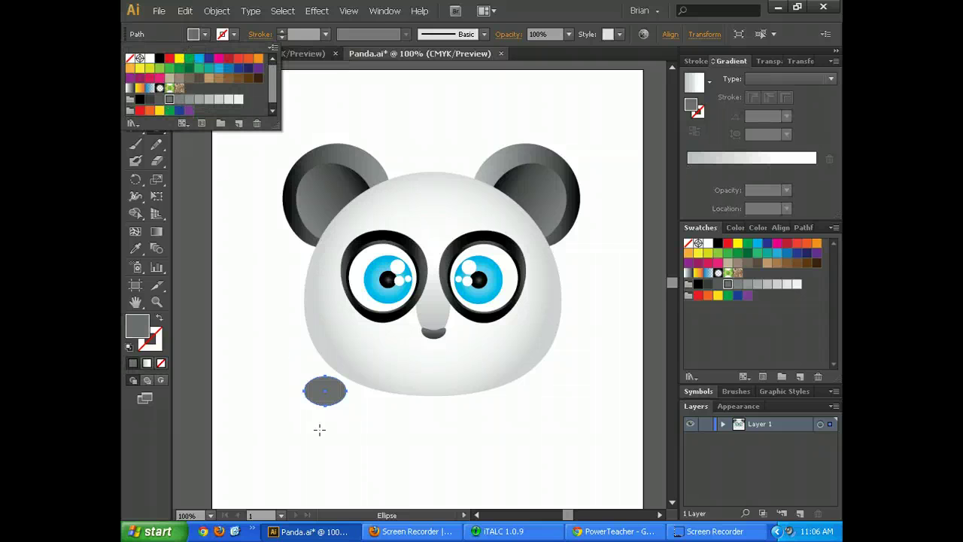
key("Escape")
left_click(136, 74)
- Copy and paste the grey ellipse, stacking the copy slightly offset on the original
left_click(317, 425)
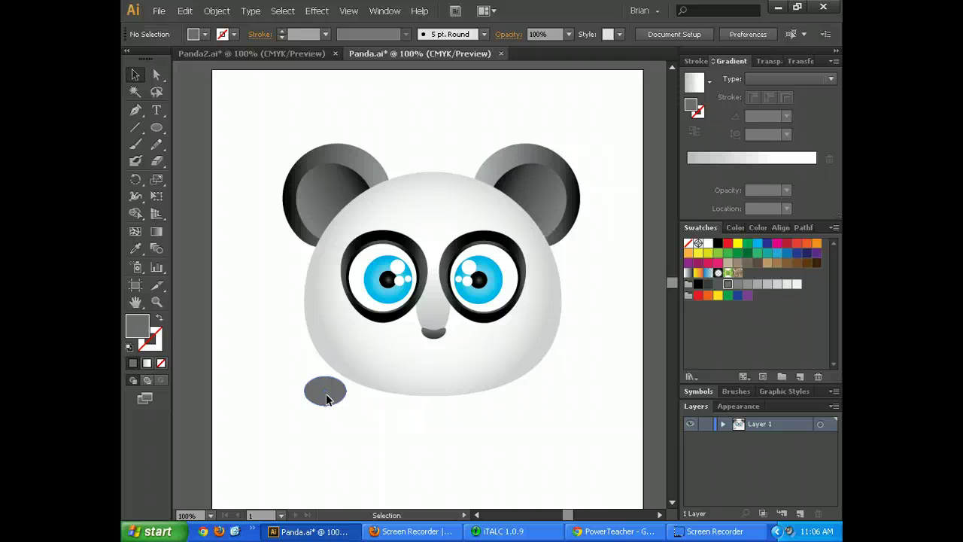
left_click(325, 391)
key("a")
key("ctrl+v")
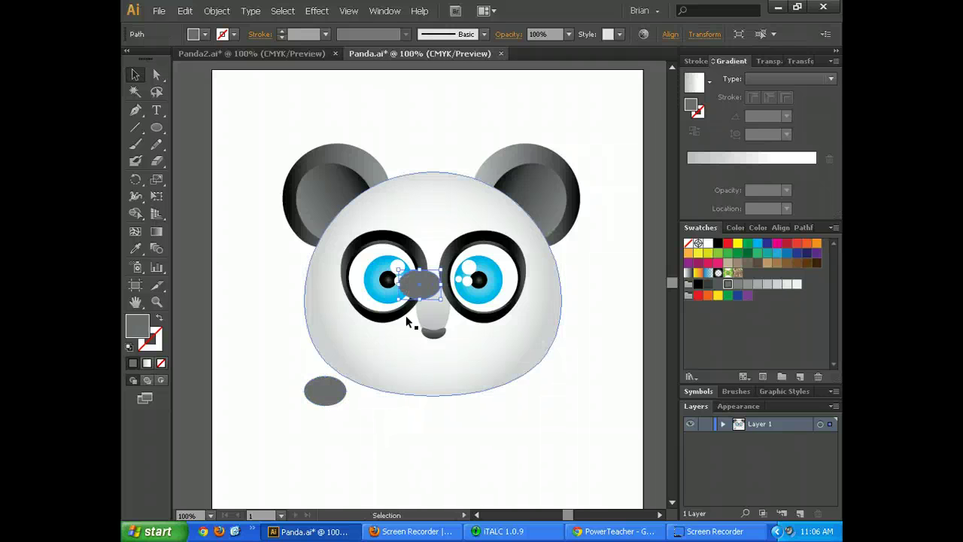
left_click_drag(418, 278, 325, 394)
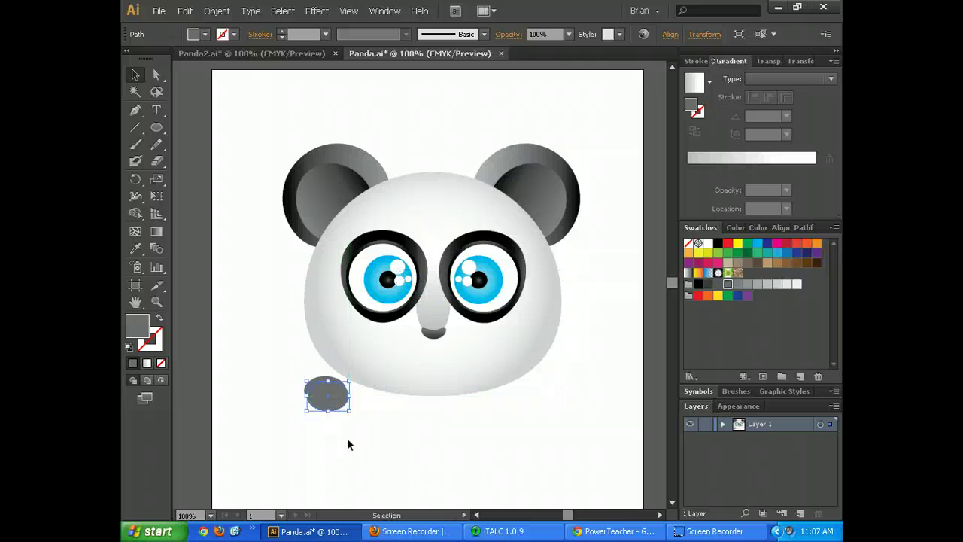
left_click(345, 428)
left_click(324, 380)
left_click_drag(338, 399, 337, 398)
left_click(284, 406)
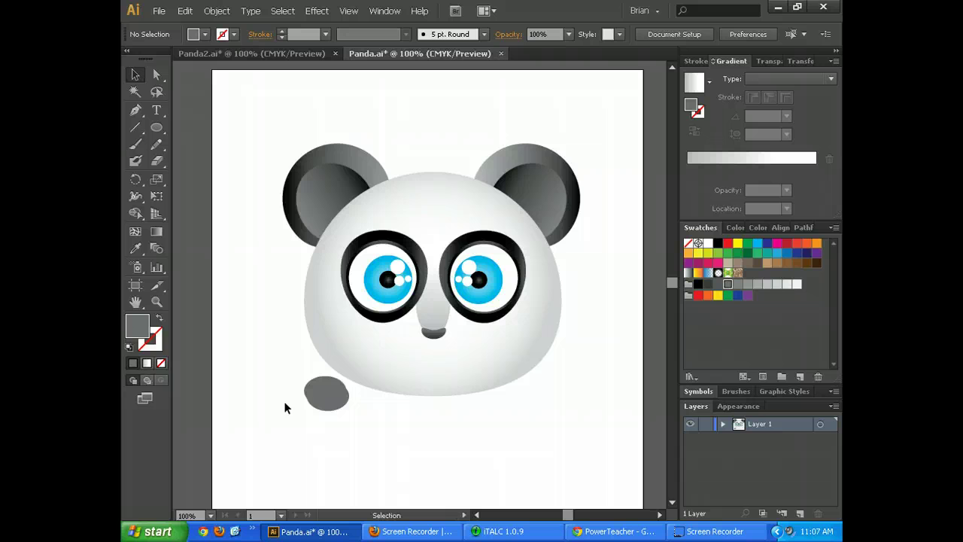
left_click(324, 404)
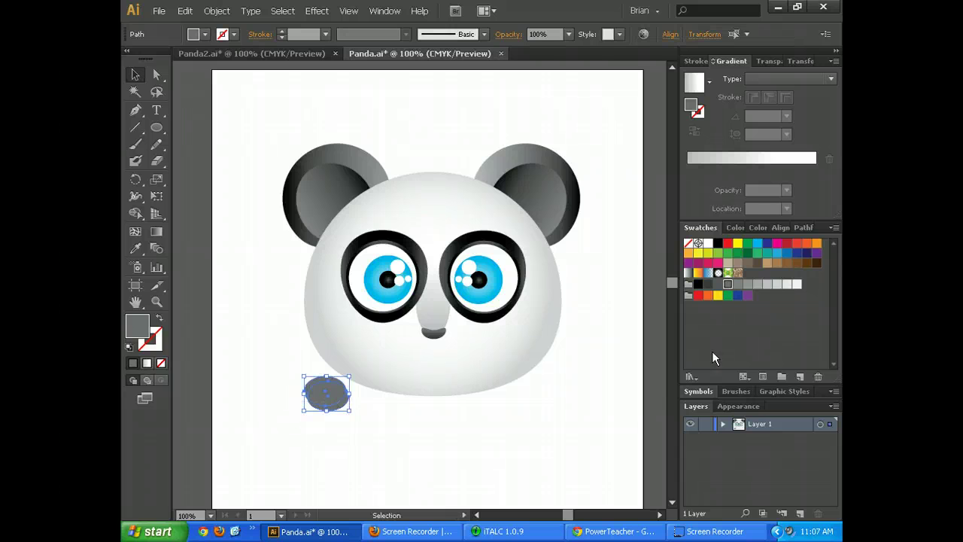
- Bring up the Pathfinder panel's shape modes
left_click(780, 227)
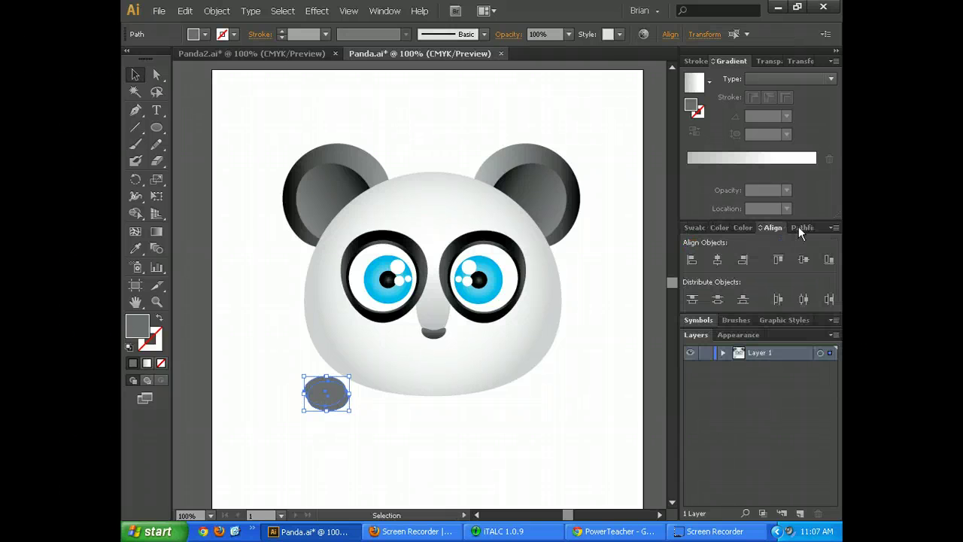
left_click(798, 227)
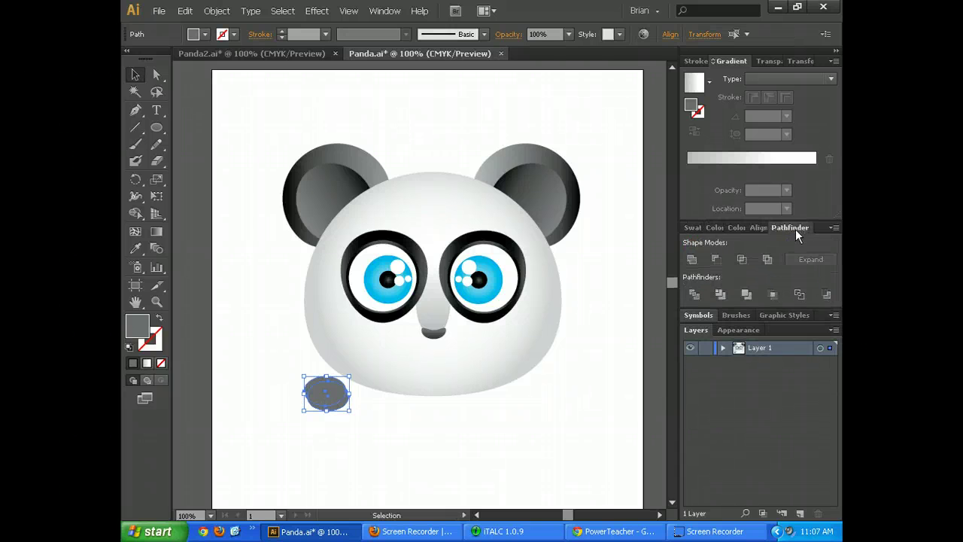
left_click(379, 12)
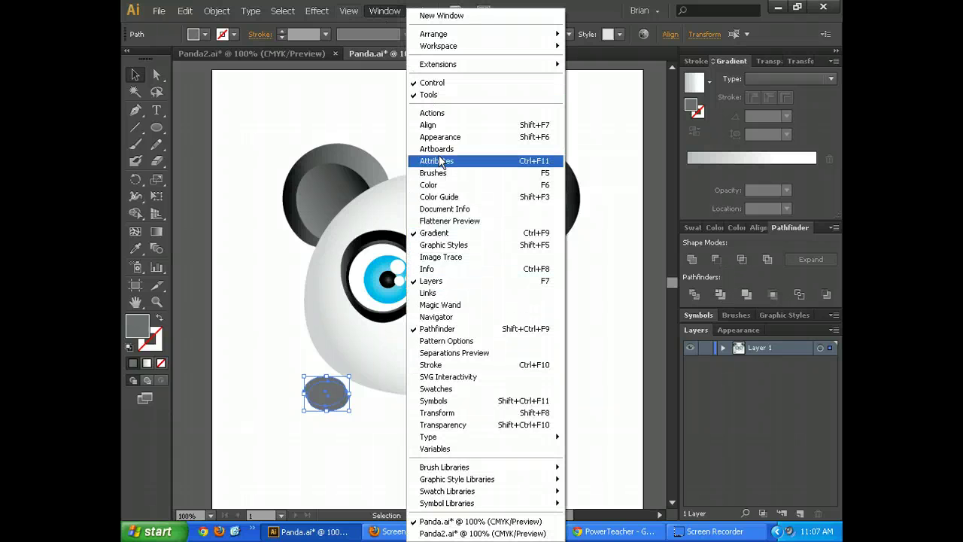
left_click(264, 352)
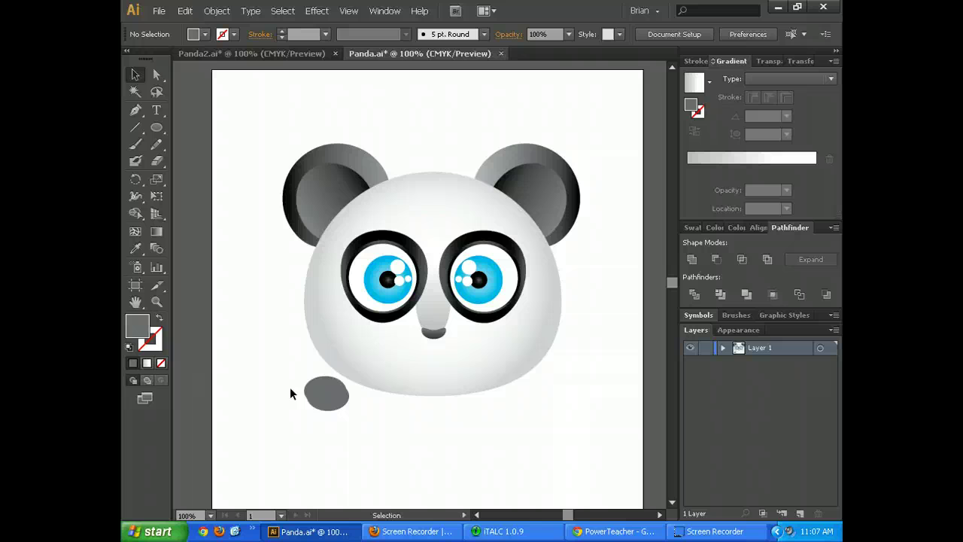
- Try Intersect and then Minus Front on the grey ellipses, undoing back to both ellipses
left_click(315, 400)
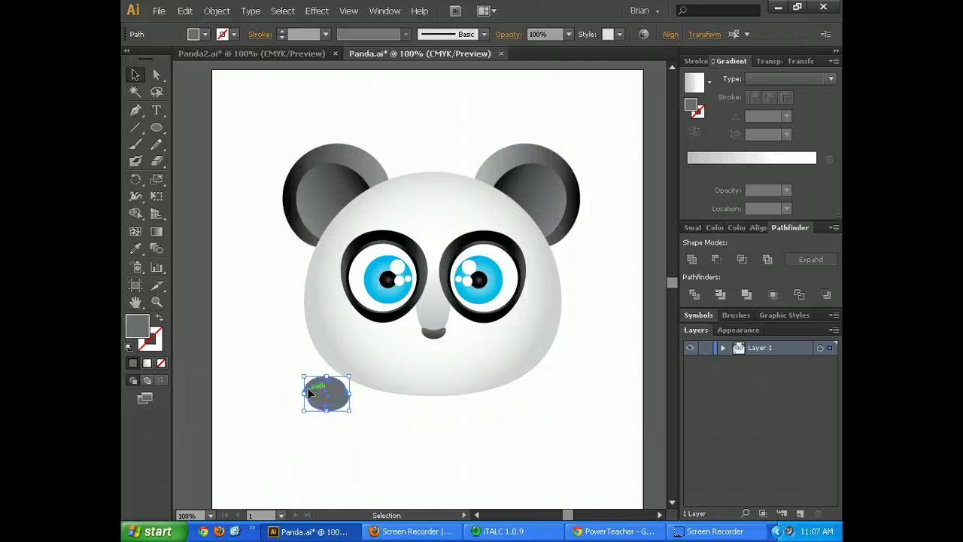
left_click(741, 259)
left_click(347, 421)
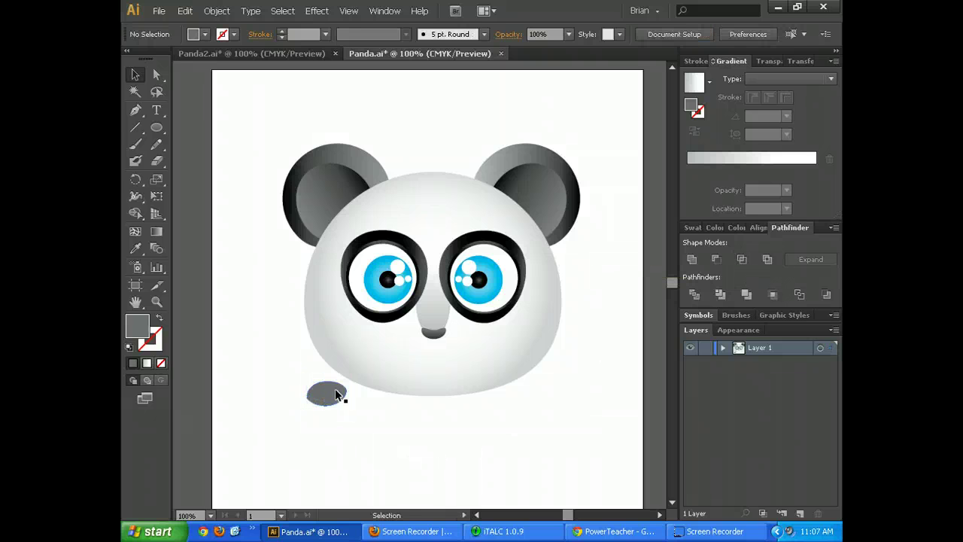
left_click(331, 397)
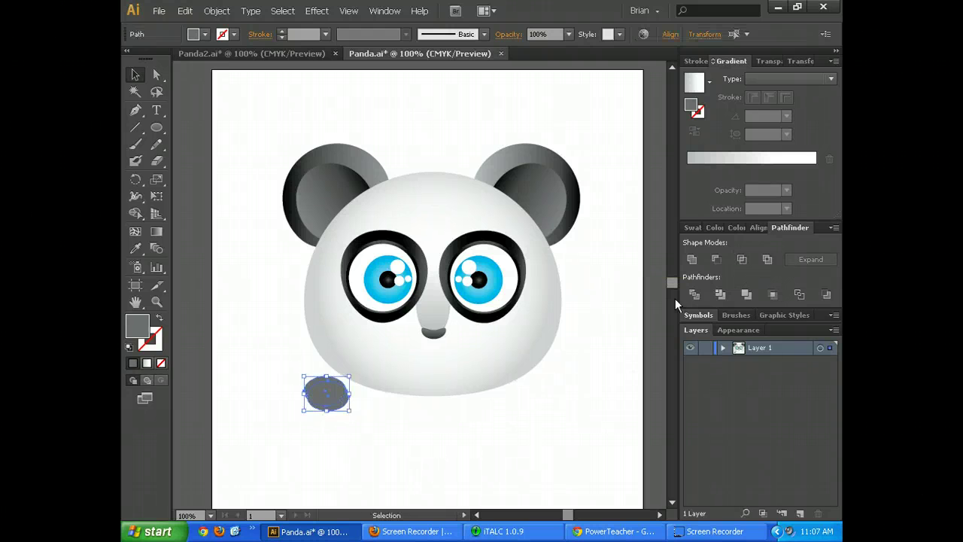
left_click(713, 258)
left_click(341, 465)
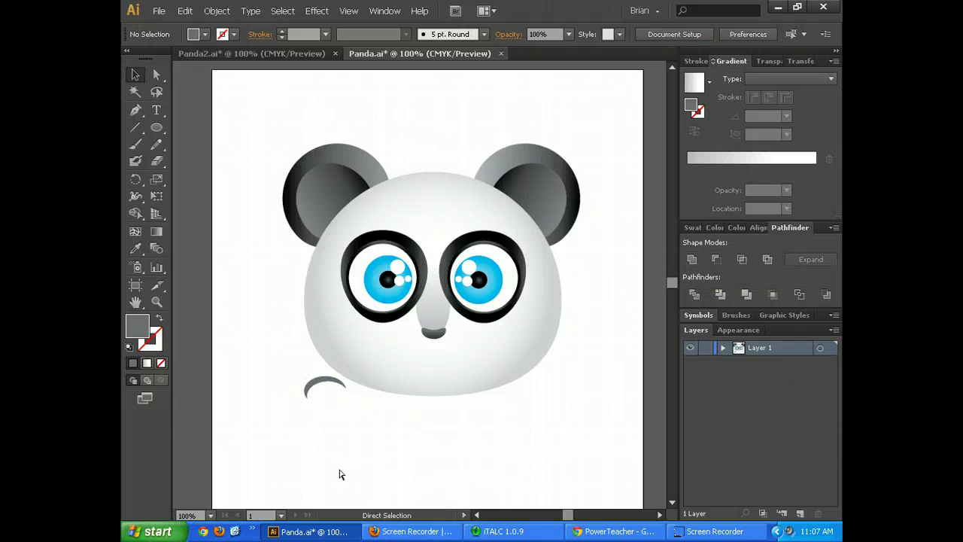
key("ctrl+z")
left_click(338, 441)
- Send the grey ellipse backward in the stacking order
right_click(339, 406)
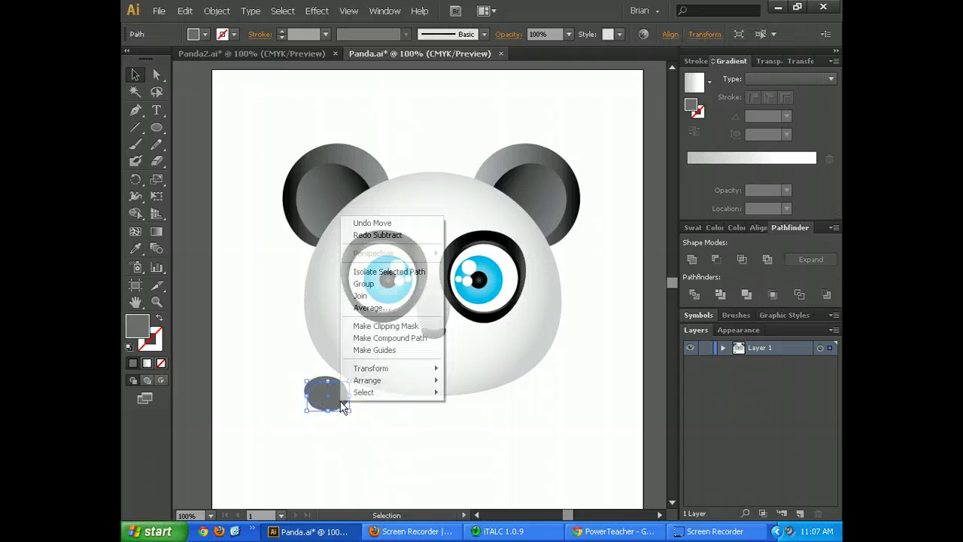
mouse_move(397, 380)
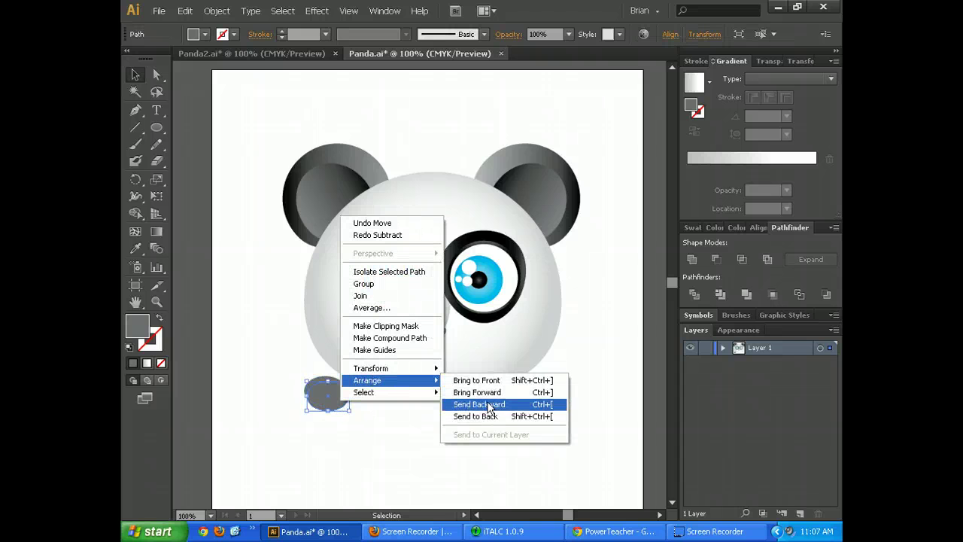
left_click(486, 416)
left_click(301, 399)
- Subtract the front ellipse with Minus Front and move the crescent just under the nose
left_click_drag(300, 397, 309, 401)
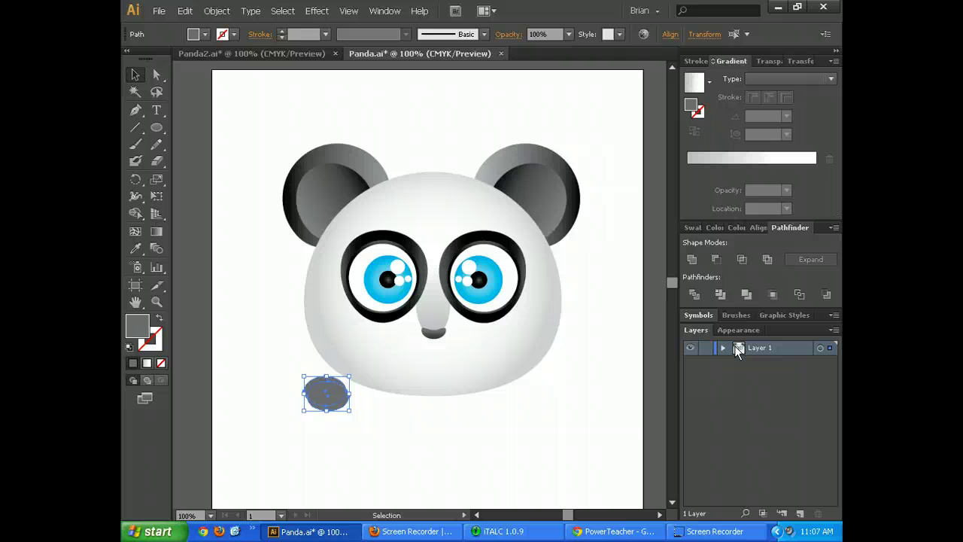
left_click(715, 258)
left_click(397, 466)
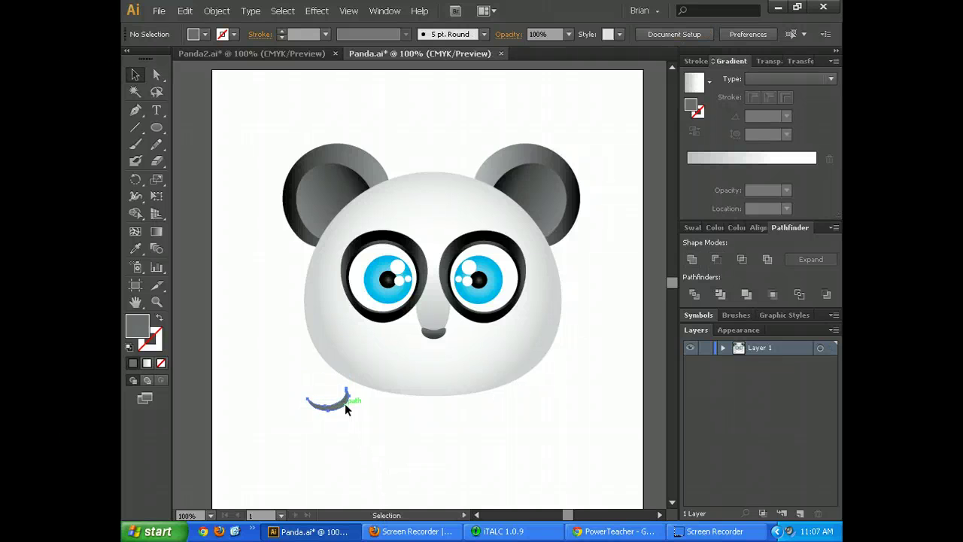
left_click_drag(346, 404, 424, 347)
left_click(476, 489)
left_click(414, 352)
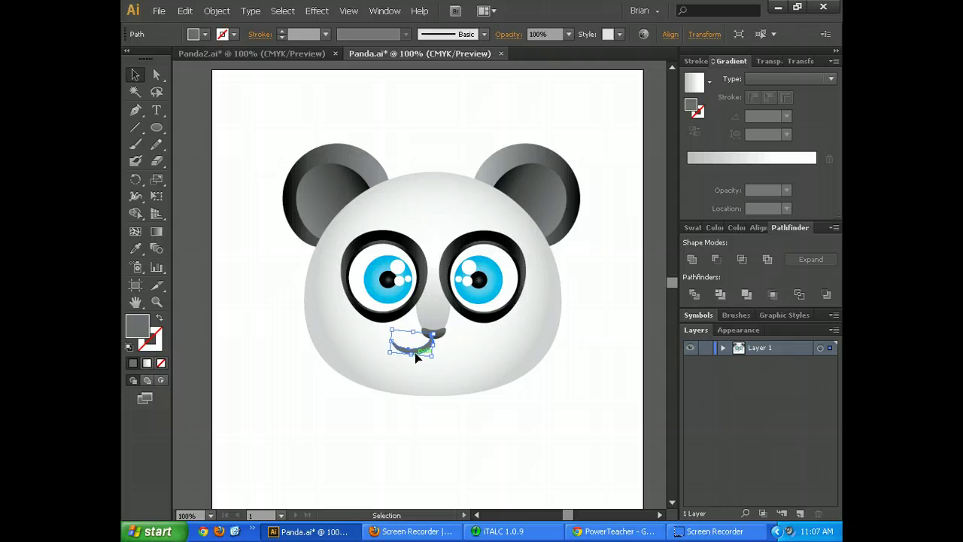
left_click(419, 446)
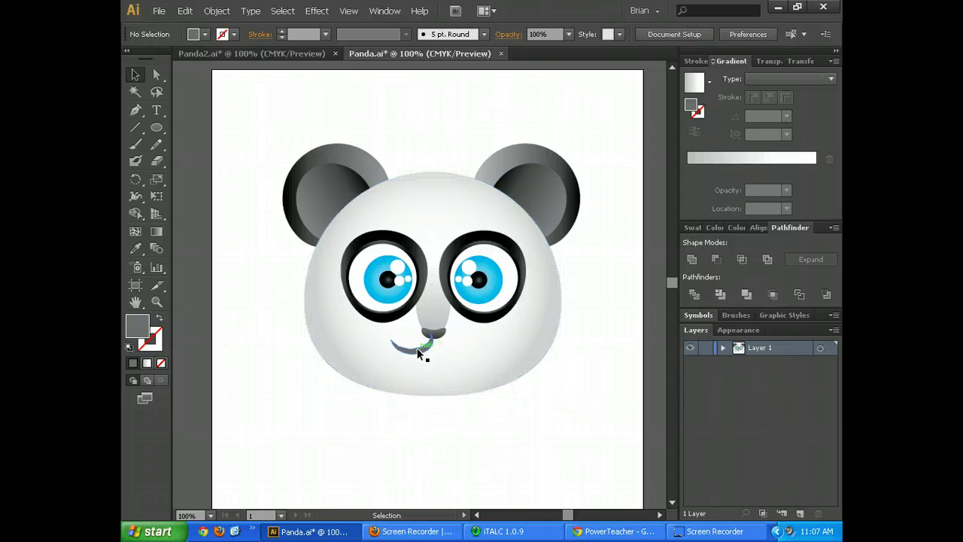
- Isolate the mouth path, then leave isolation mode and undo the mouth's last move
double_click(421, 348)
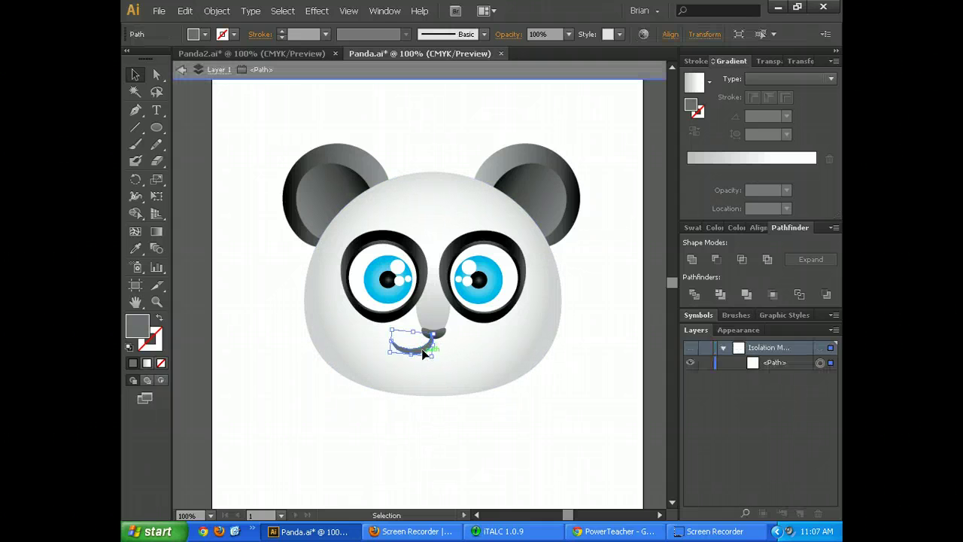
left_click(418, 343)
left_click(414, 344)
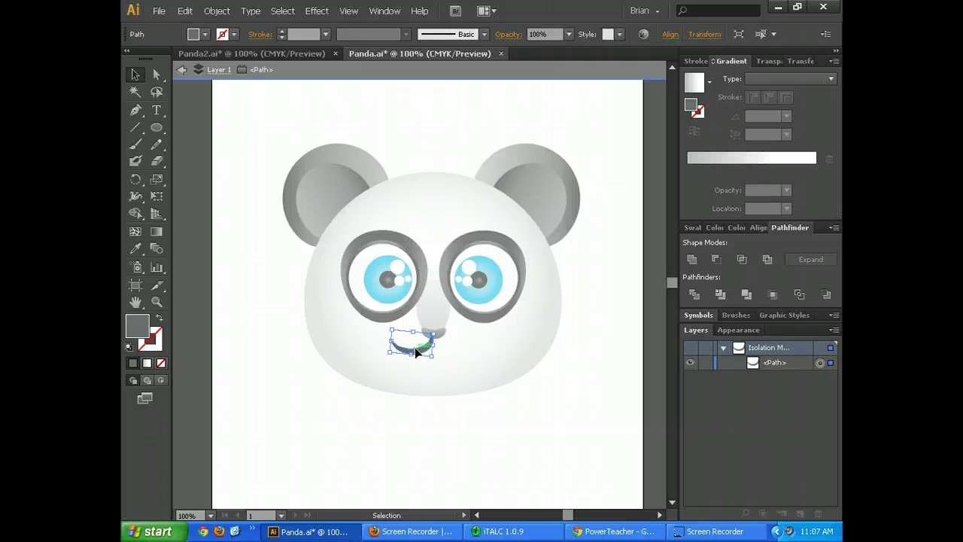
left_click(424, 456)
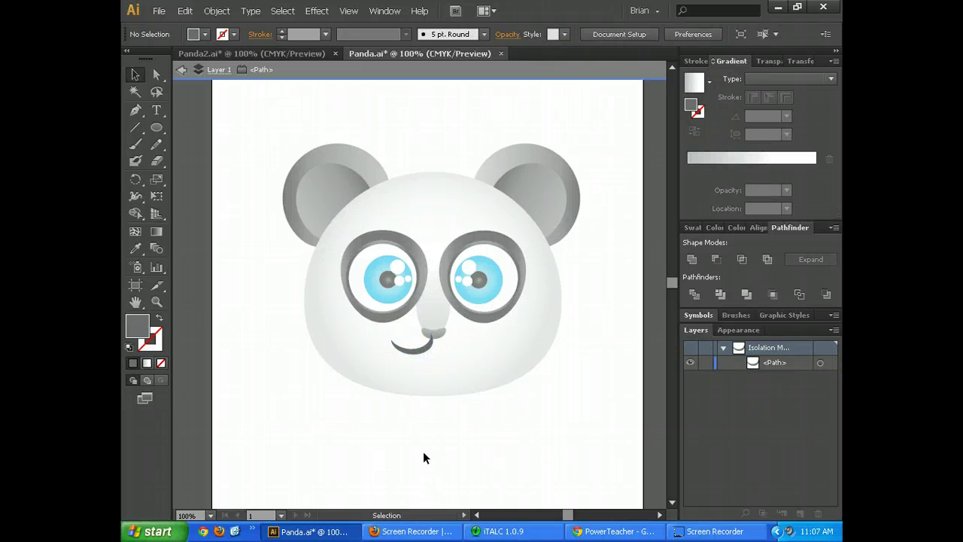
double_click(420, 451)
key("ctrl+z")
key("ctrl+z")
left_click(364, 434)
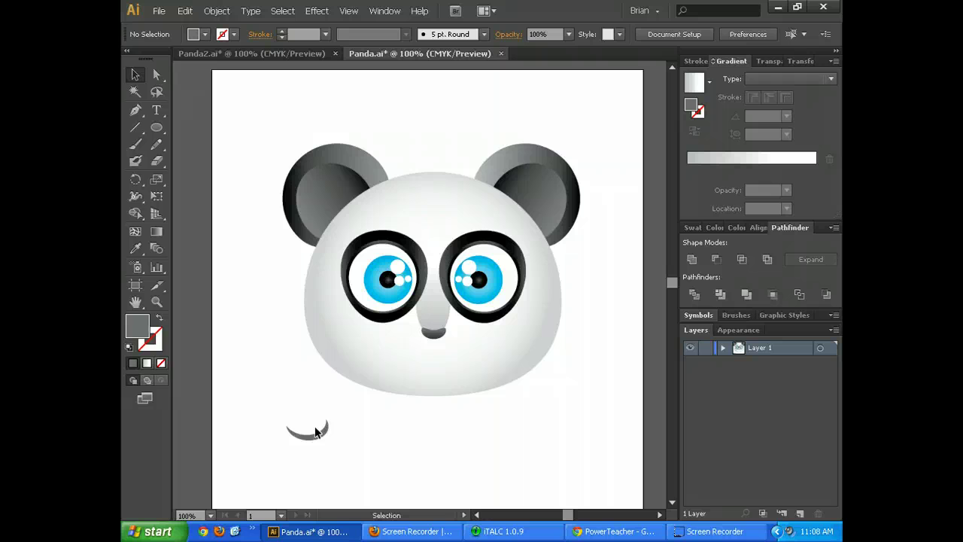
- Enter and exit isolation mode on the mouth crescent until back in normal editing
left_click(320, 433)
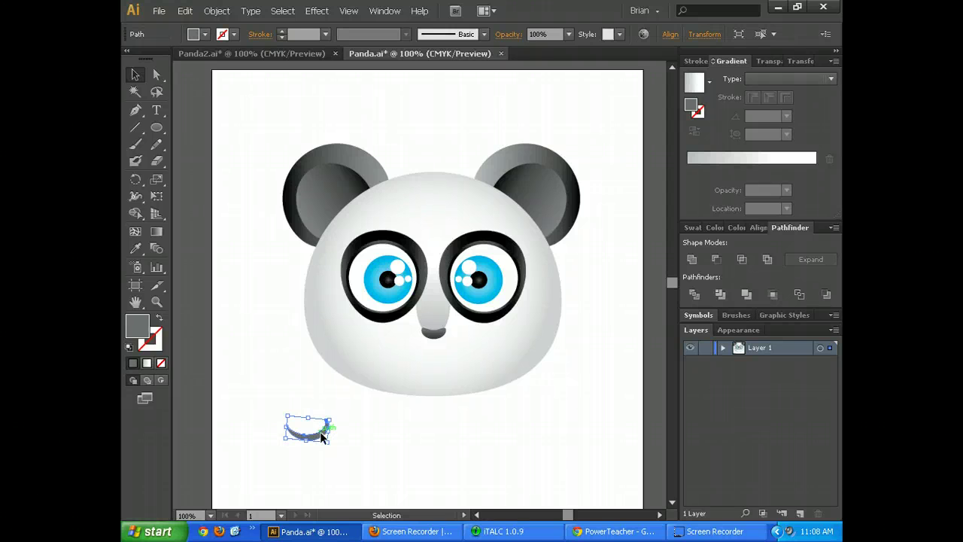
double_click(322, 436)
double_click(320, 436)
double_click(319, 435)
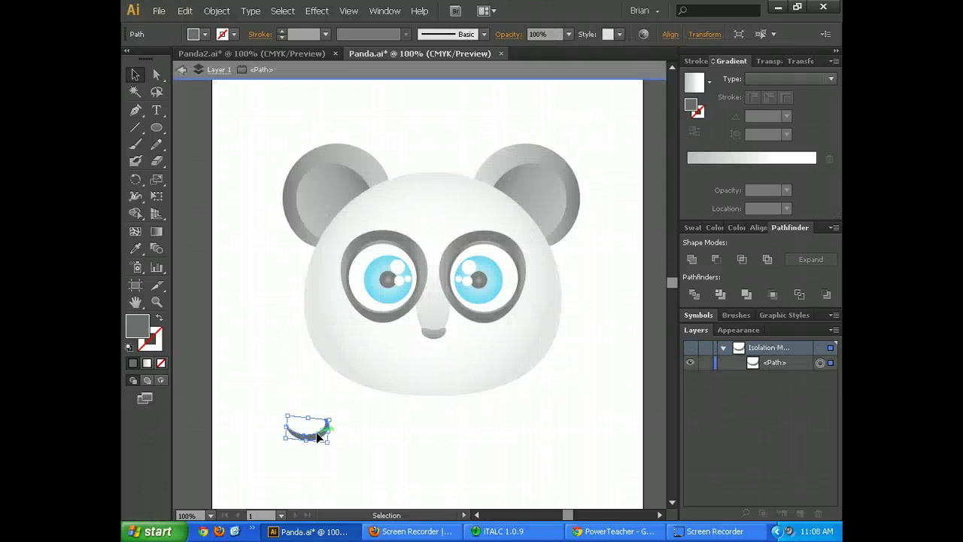
left_click(301, 397)
left_click(308, 436)
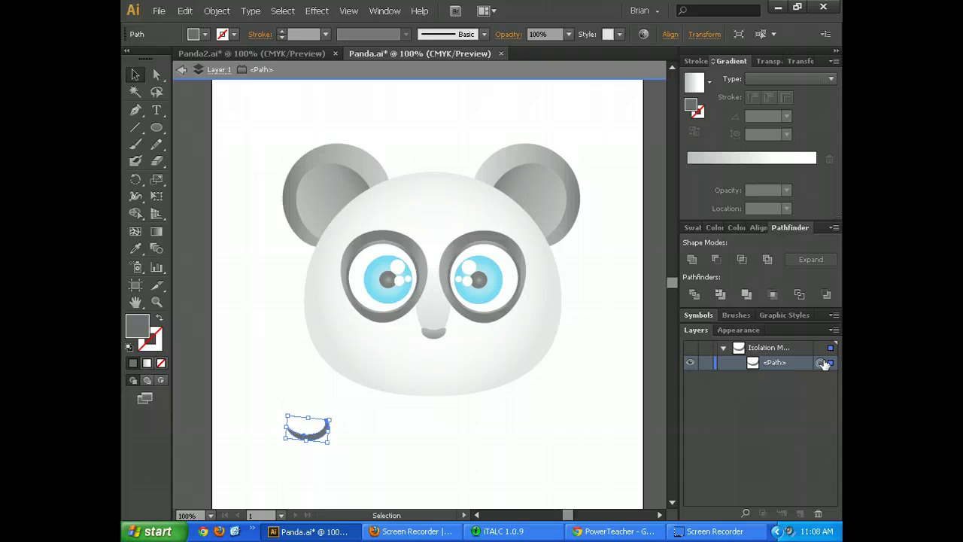
double_click(357, 428)
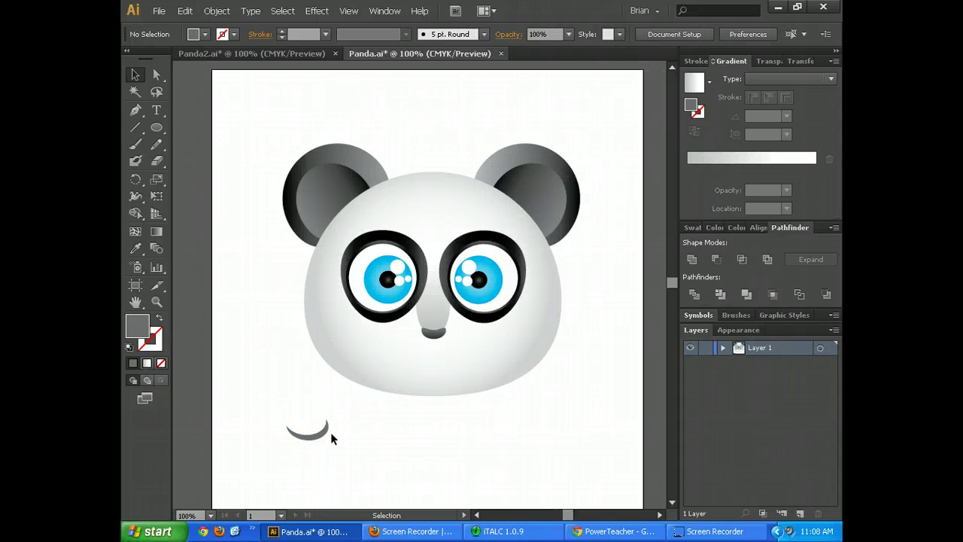
- Move the mouth back under the nose and rotate it about 12° to meet it
left_click_drag(323, 429, 427, 345)
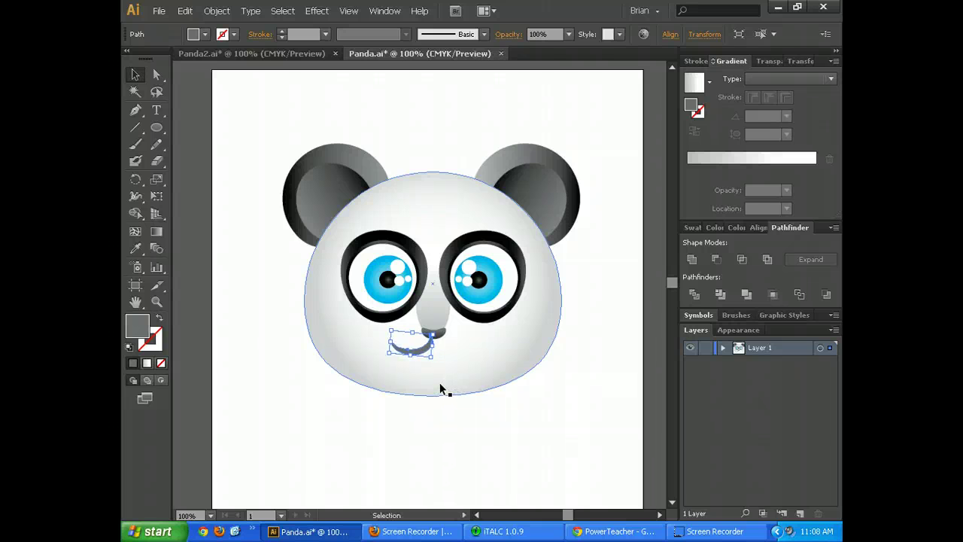
left_click(461, 445)
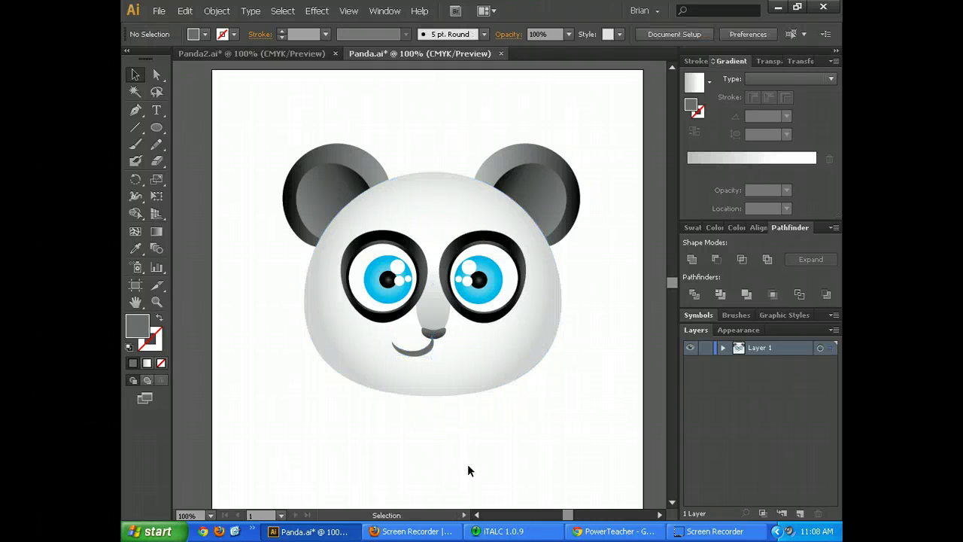
left_click(434, 333)
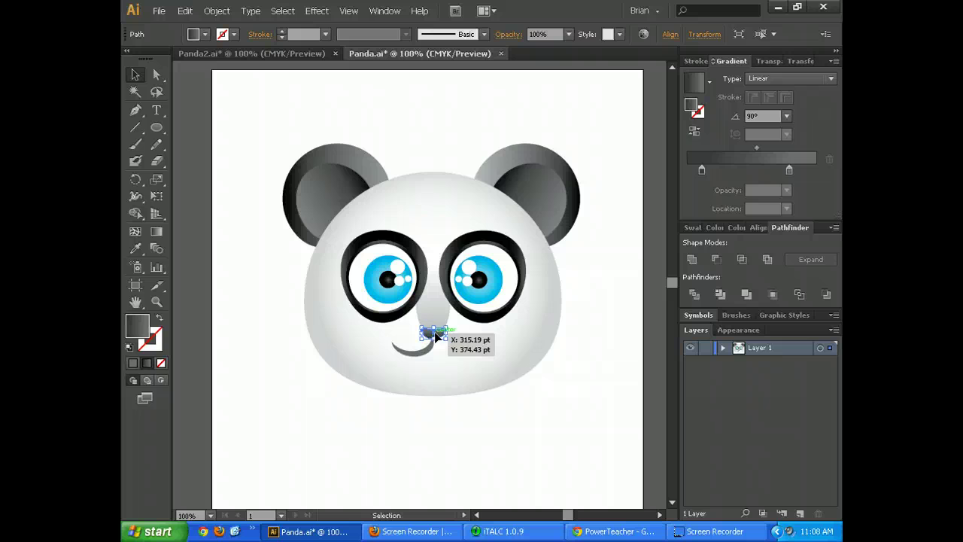
left_click(431, 340)
left_click_drag(435, 335, 439, 334)
left_click(461, 412)
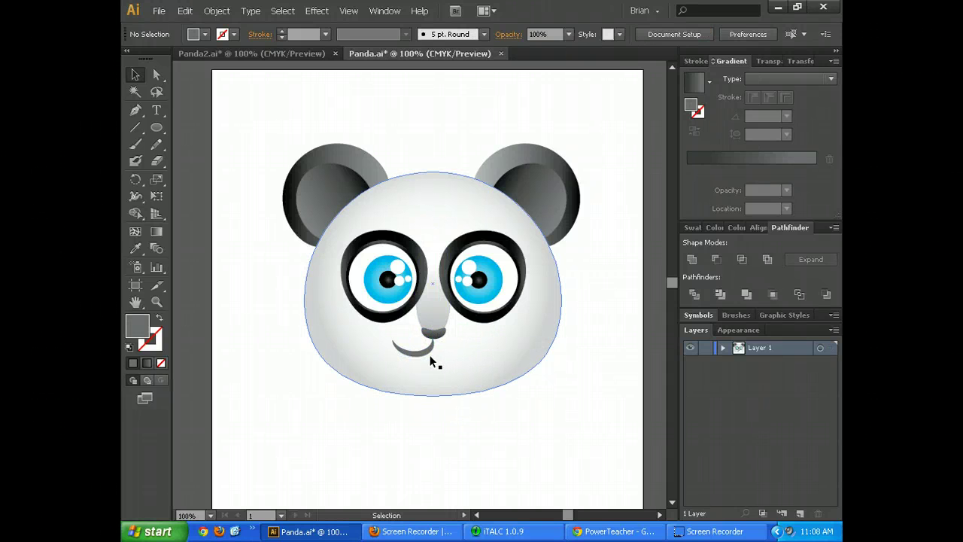
left_click(424, 349)
left_click(463, 433)
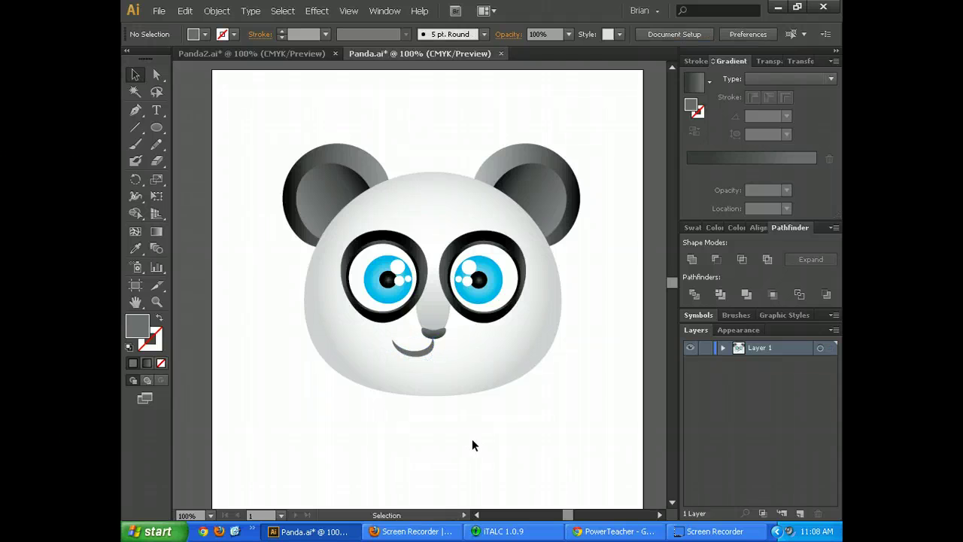
- Duplicate the mouth curve, reflect it vertically, and place it beside the first to form a w
key("a")
left_click(424, 353)
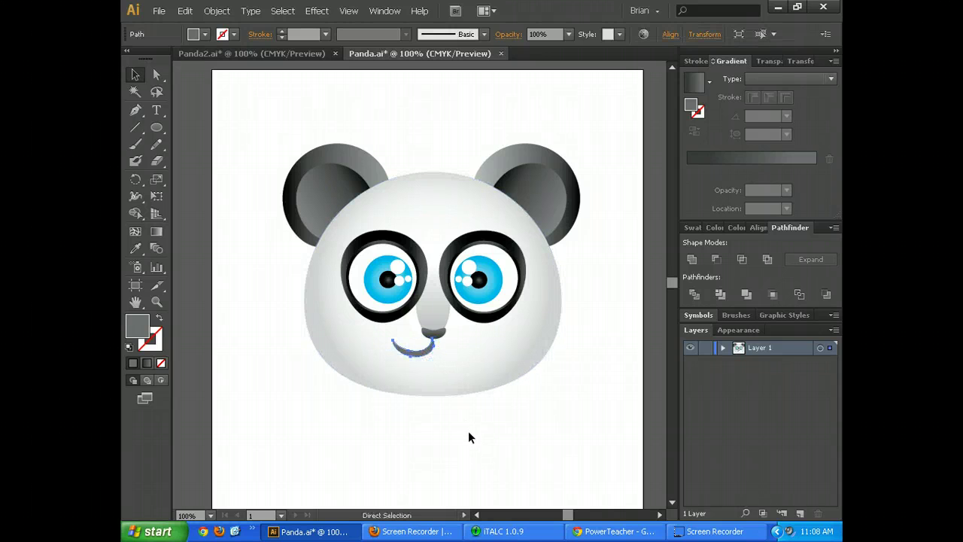
left_click_drag(426, 275, 406, 445)
left_click(216, 11)
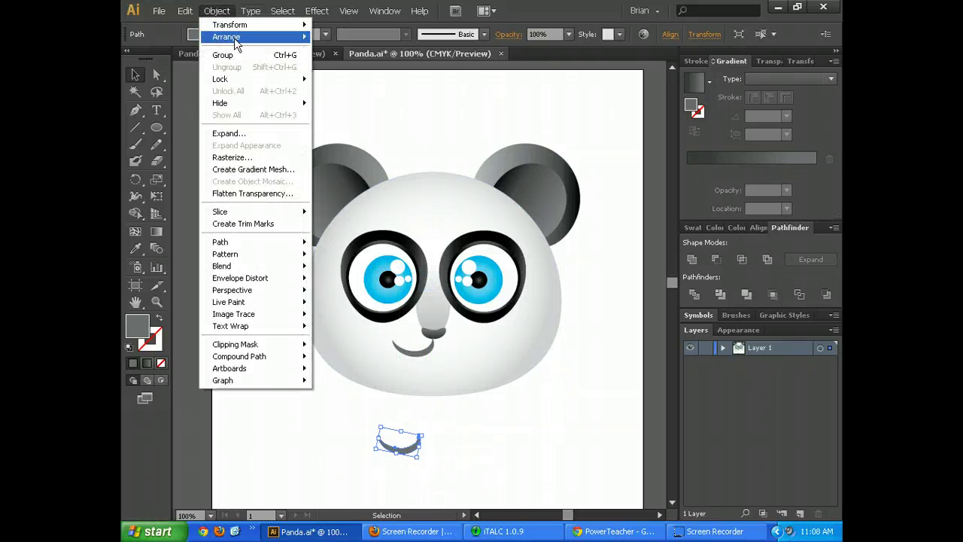
mouse_move(239, 26)
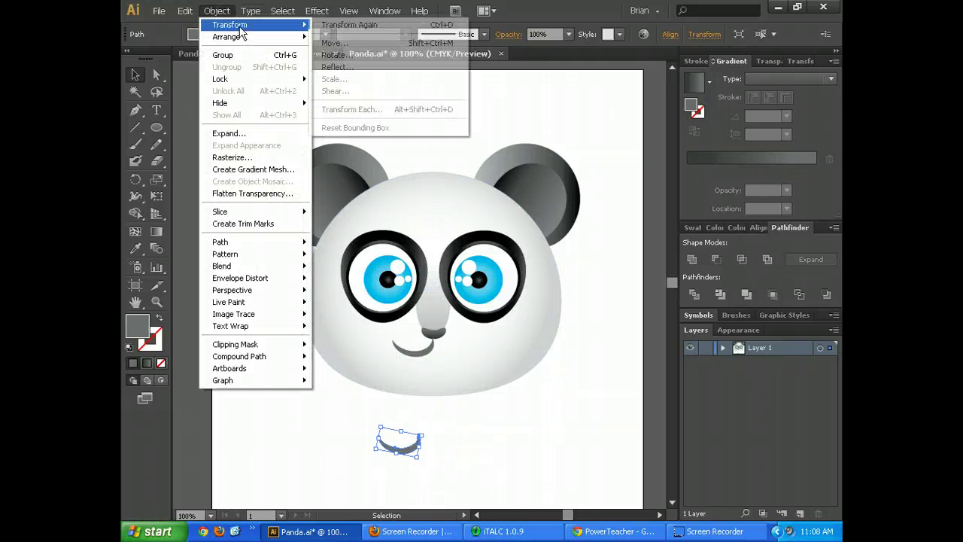
left_click(400, 74)
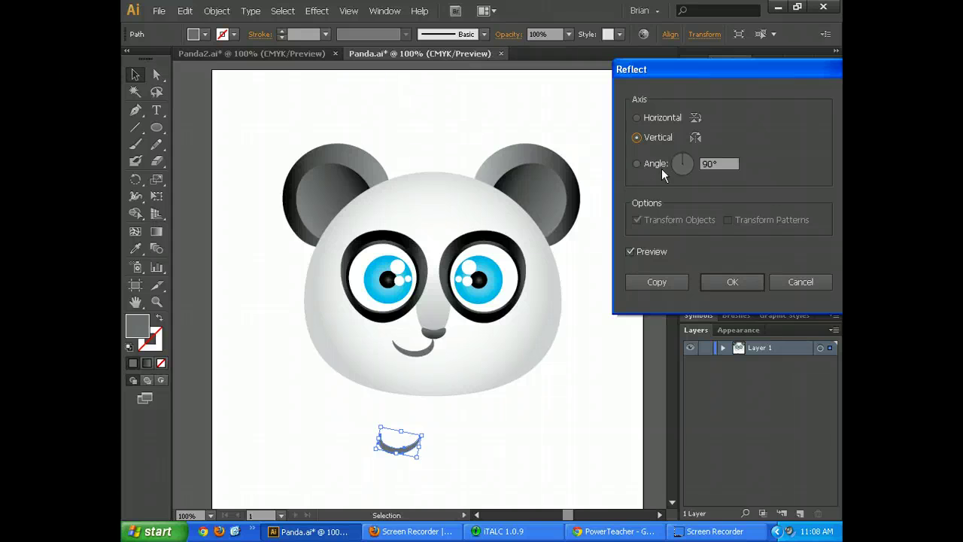
left_click(722, 282)
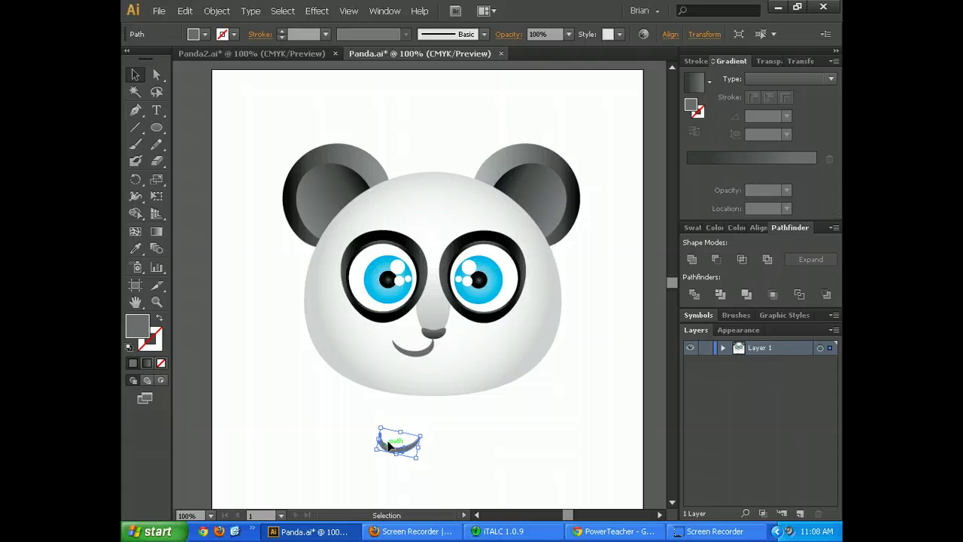
left_click_drag(386, 445, 439, 350)
left_click(512, 461)
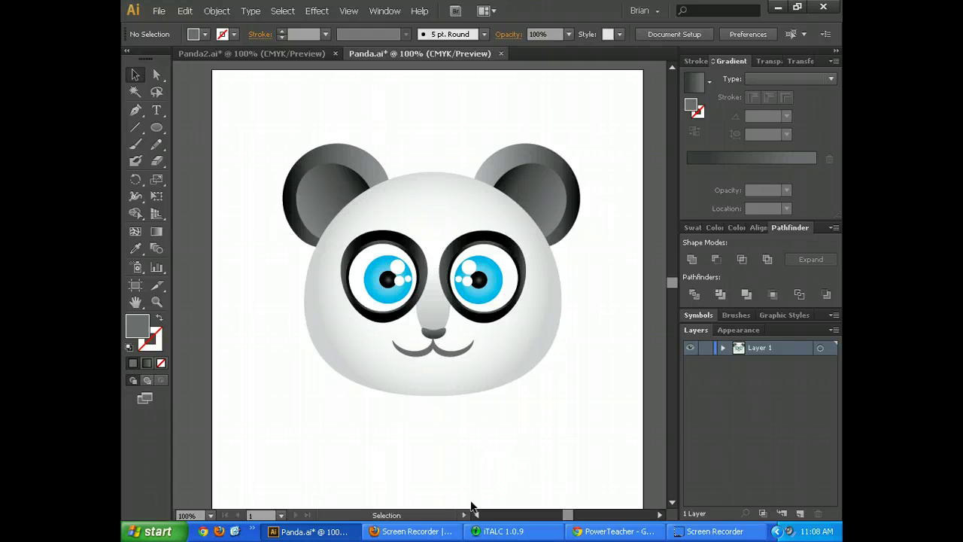
- Compare against the Panda2.ai reference and check the right mouth curve in Panda.ai
left_click(297, 56)
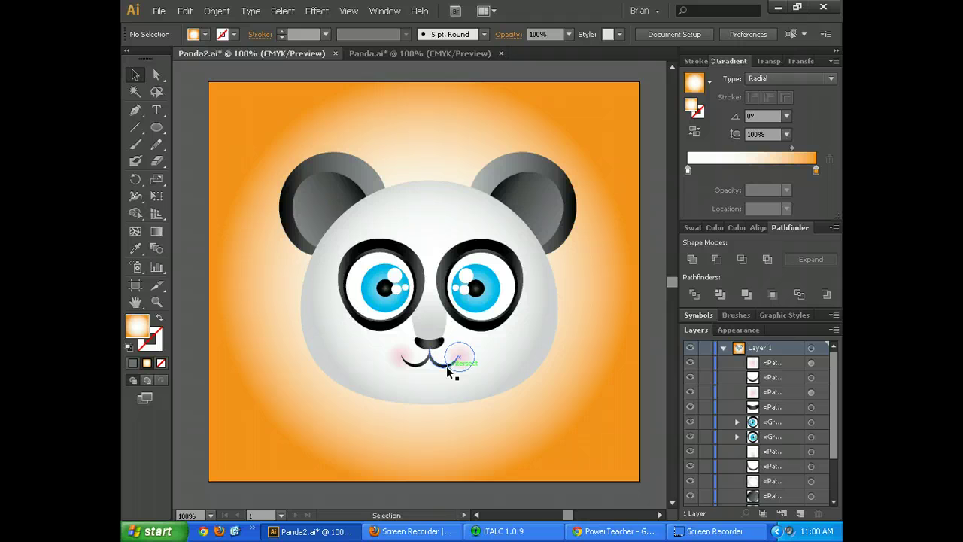
left_click(402, 53)
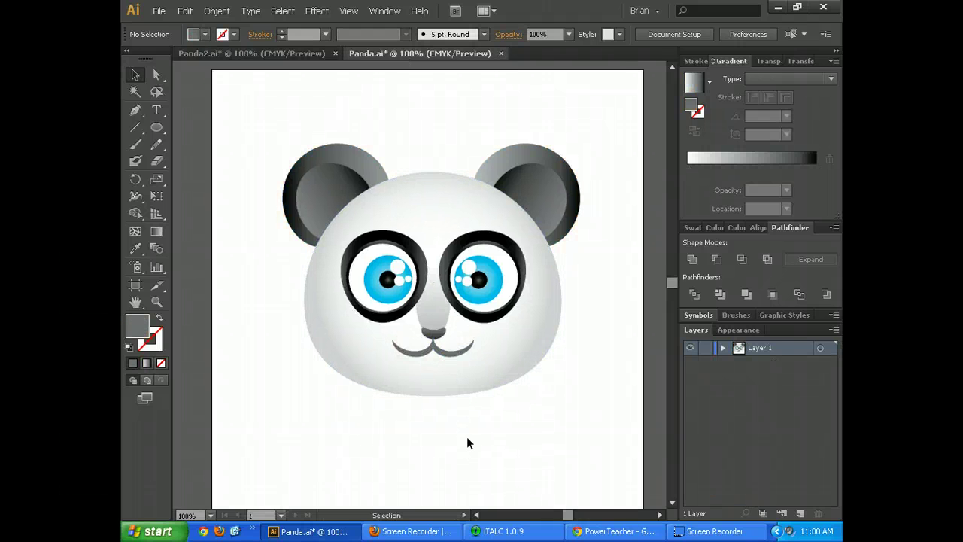
left_click(442, 351)
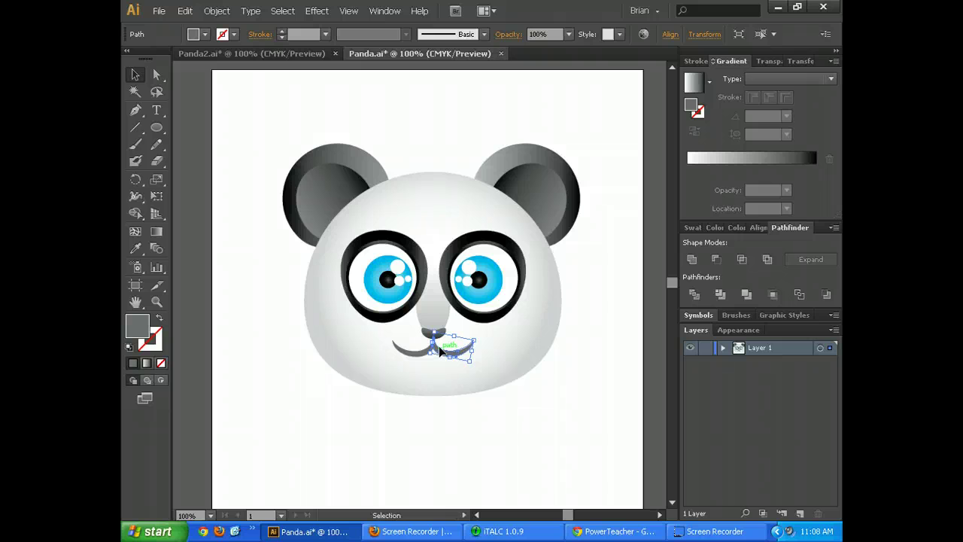
left_click(543, 432)
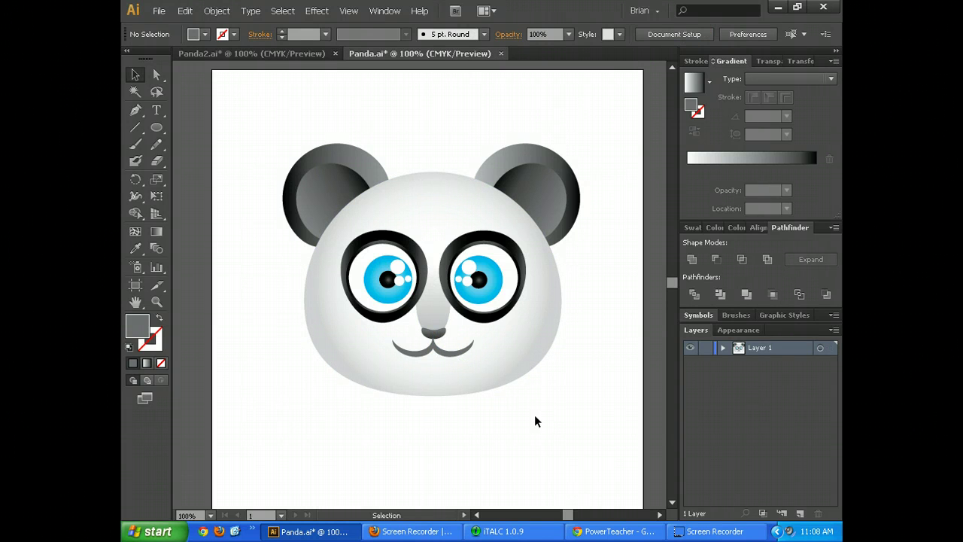
left_click_drag(476, 390, 444, 348)
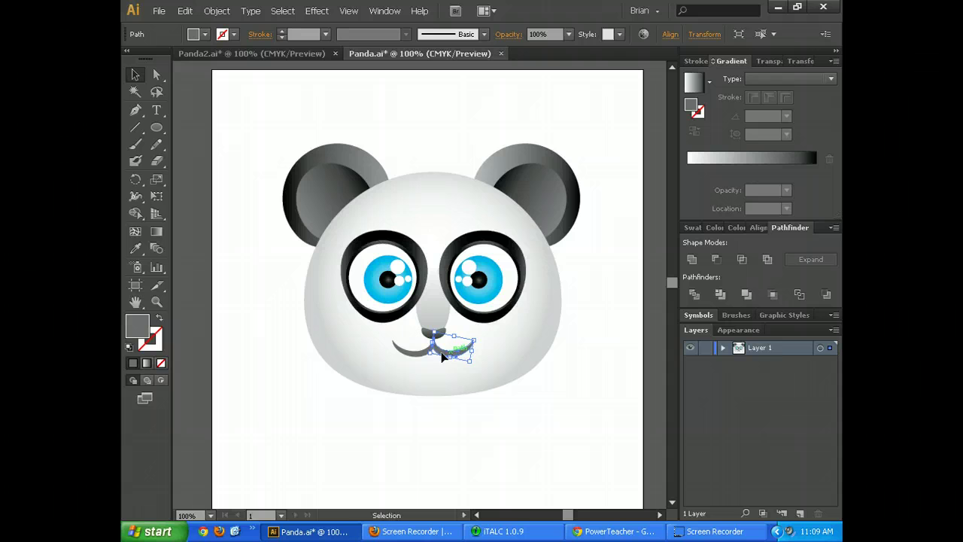
left_click(535, 442)
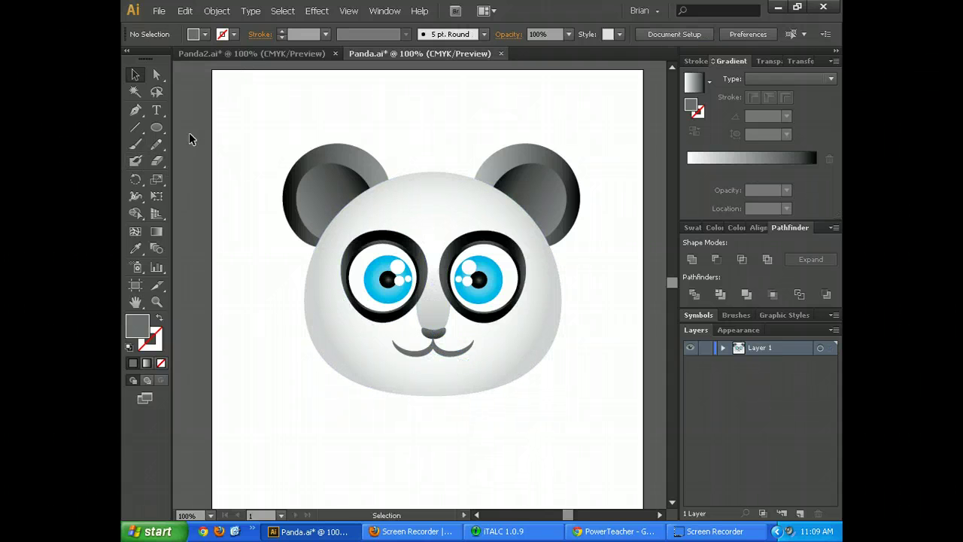
left_click(159, 131)
- Draw a small circle and fill it with a radial gradient from pink centre to white edge
left_click_drag(266, 389, 291, 421)
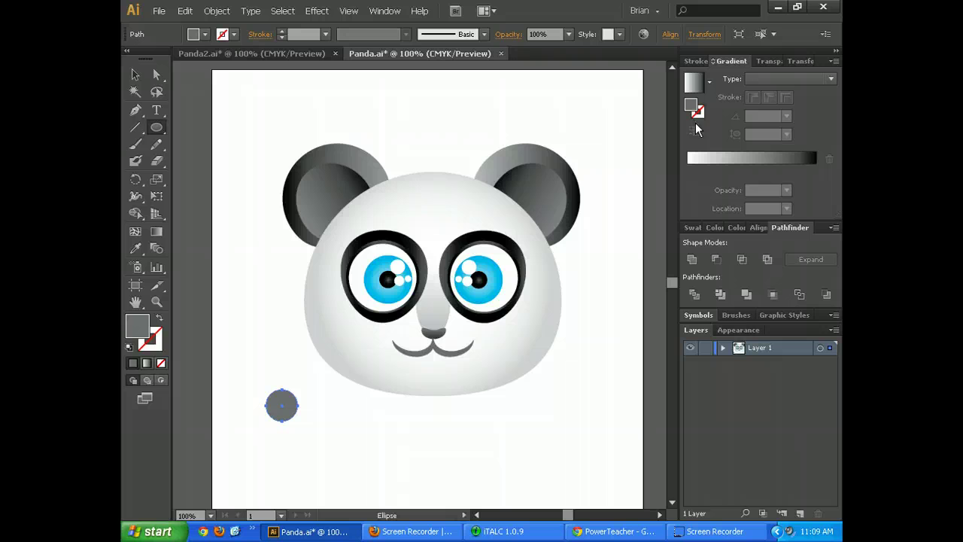
left_click(735, 159)
left_click(691, 228)
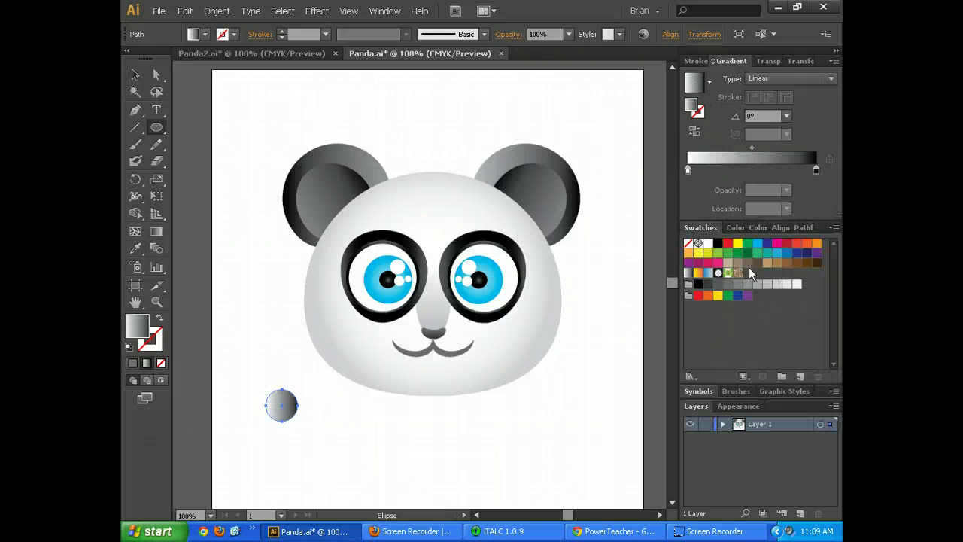
left_click_drag(733, 262, 810, 170)
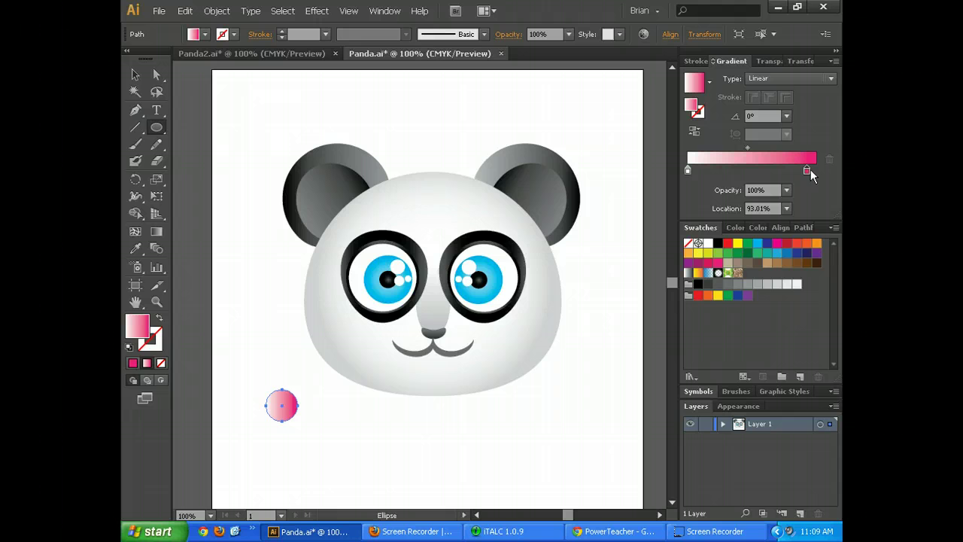
left_click(792, 78)
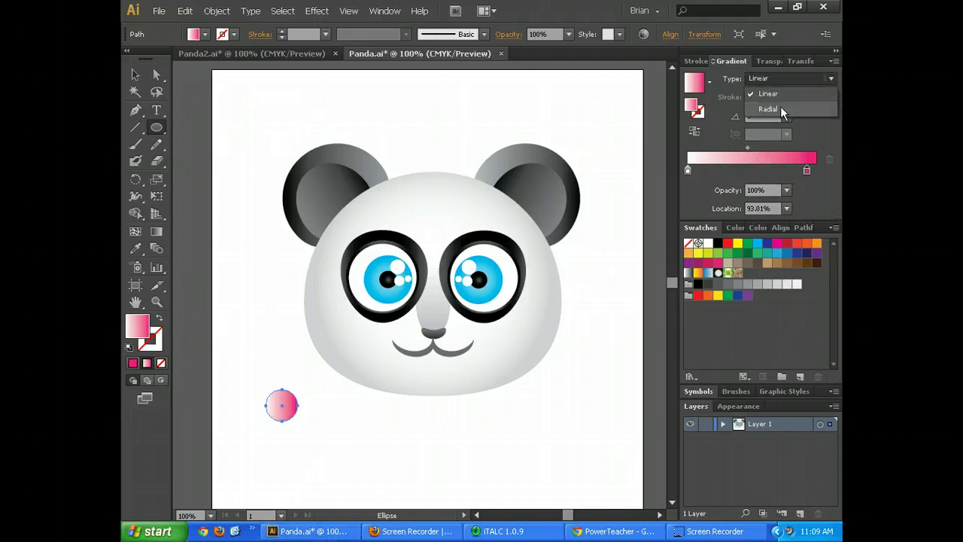
left_click(780, 106)
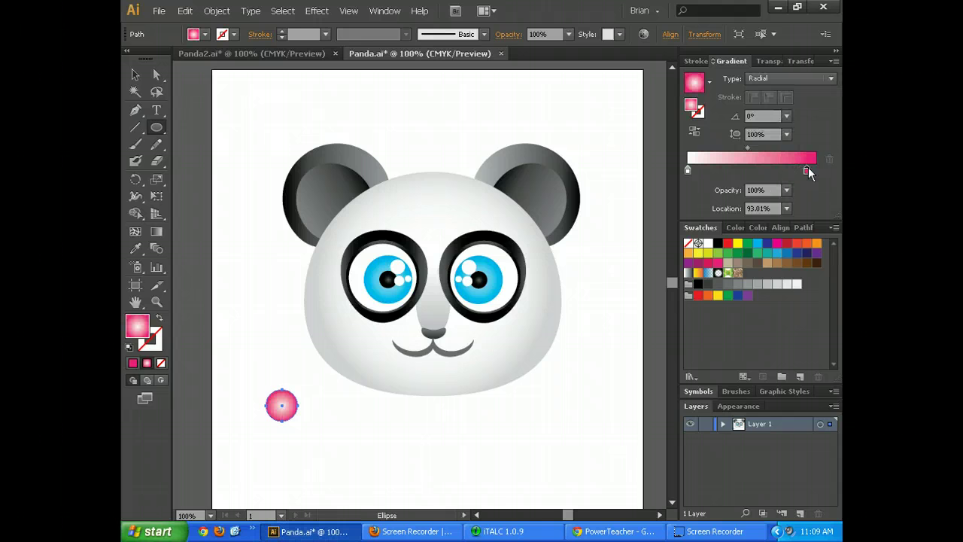
left_click_drag(807, 170, 707, 172)
left_click_drag(690, 172, 810, 170)
left_click(704, 171)
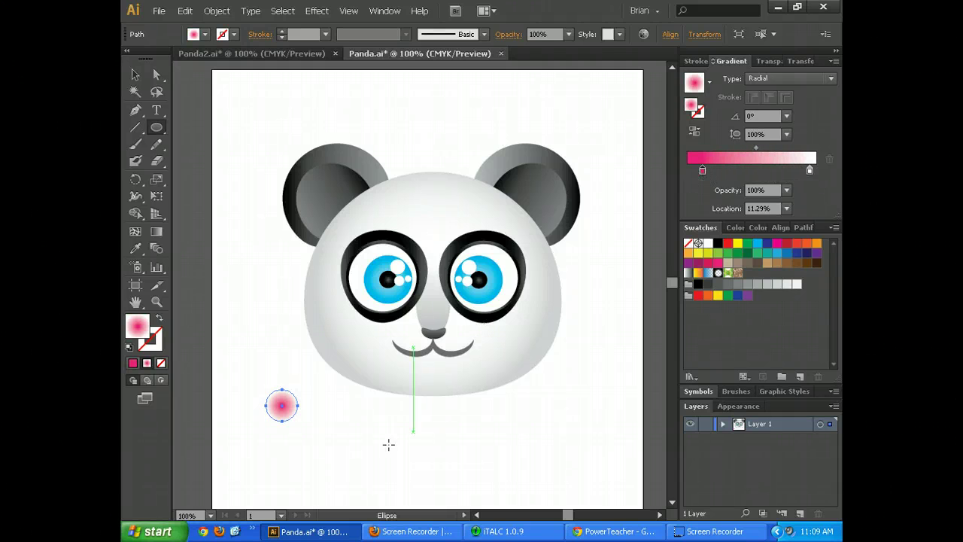
- Move the pink gradient circle onto the panda's left cheek
left_click(347, 472)
key("Return")
left_click(135, 74)
left_click(319, 457)
left_click_drag(288, 406, 397, 344)
- Bring both mouth curves to the front, above the pink blush
left_click(461, 489)
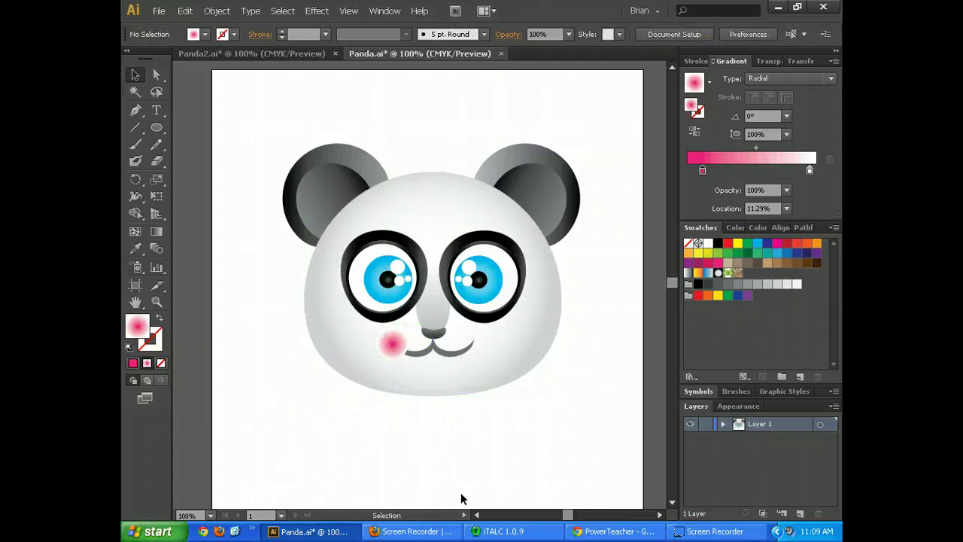
left_click(418, 352)
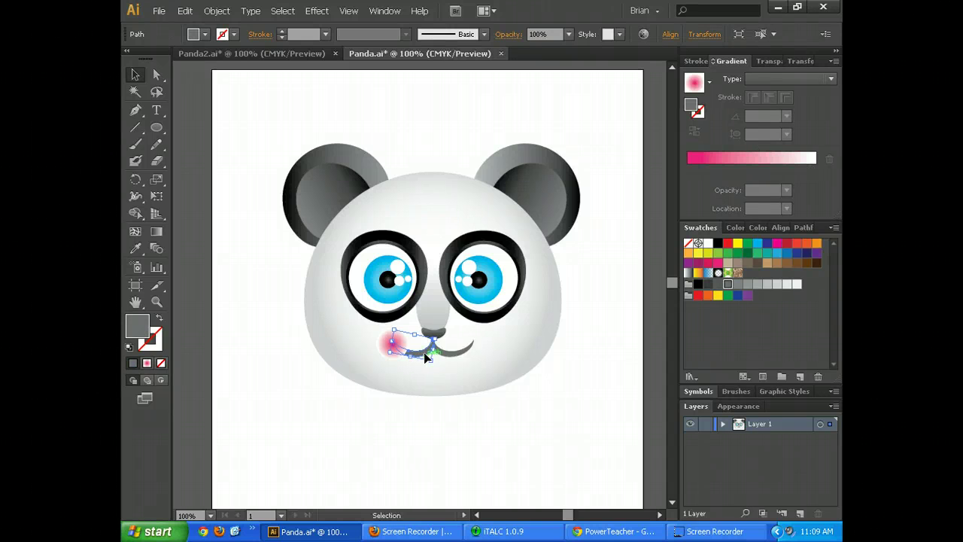
left_click(447, 351, "shift")
right_click(447, 351)
mouse_move(488, 509)
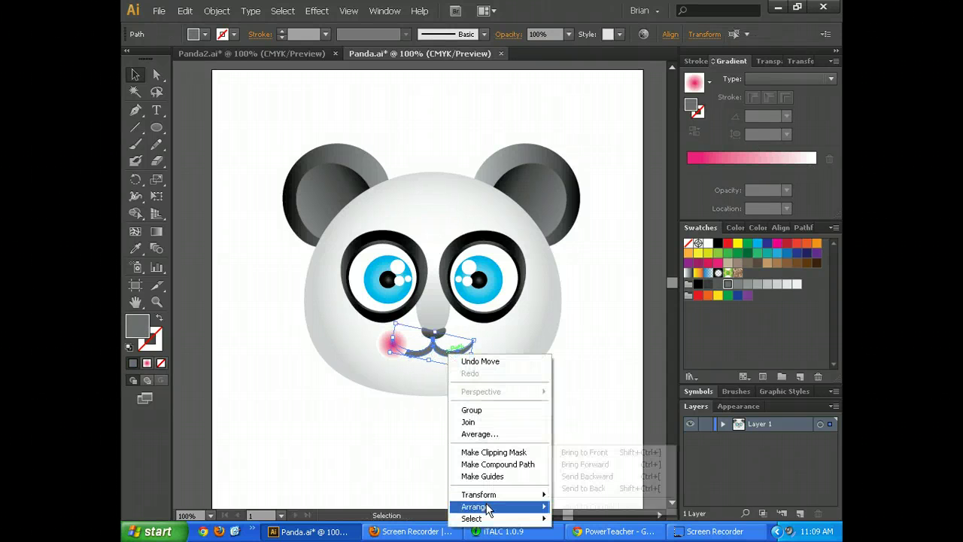
left_click(565, 455)
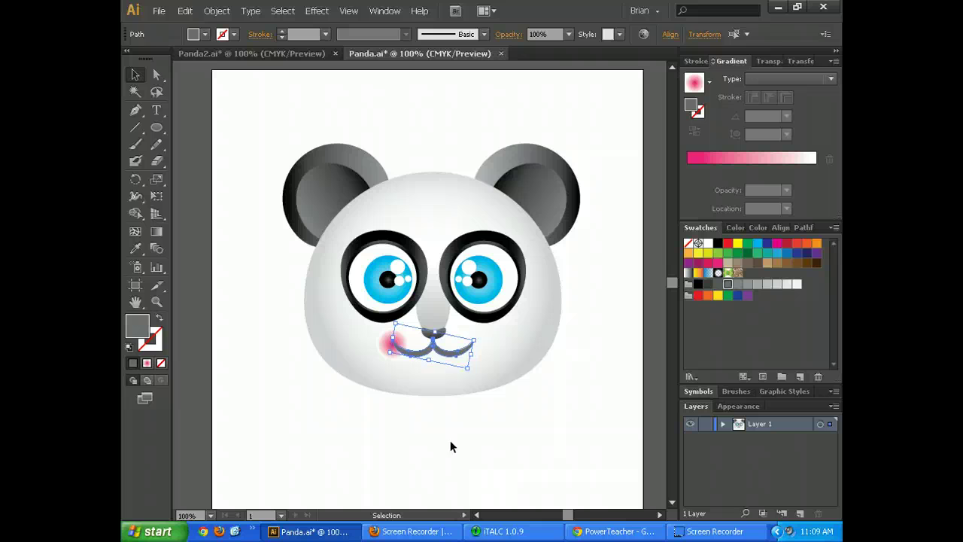
left_click(449, 443)
- Nudge the pink blush slightly up and left, then switch to the iTALC classroom monitor
left_click(387, 351)
left_click_drag(388, 351, 386, 345)
left_click(486, 441)
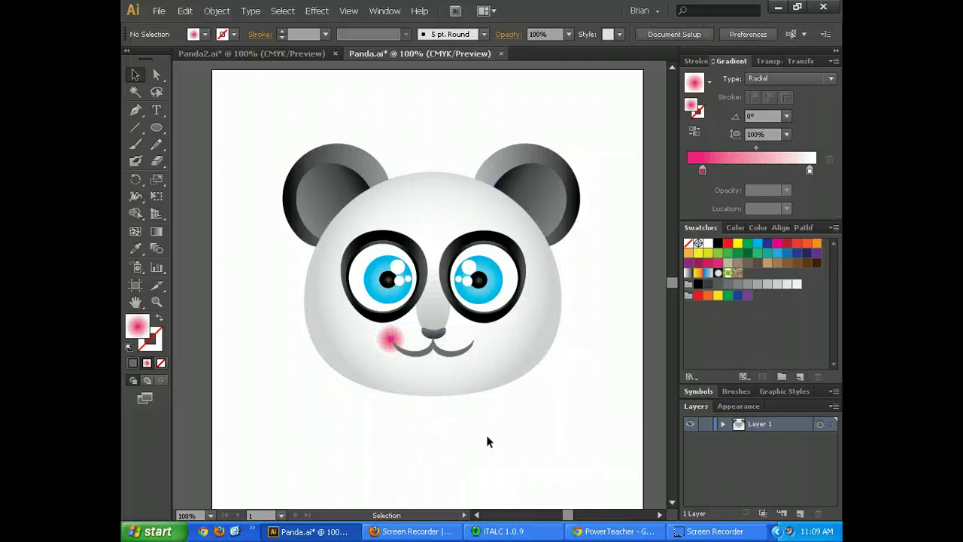
left_click(388, 349)
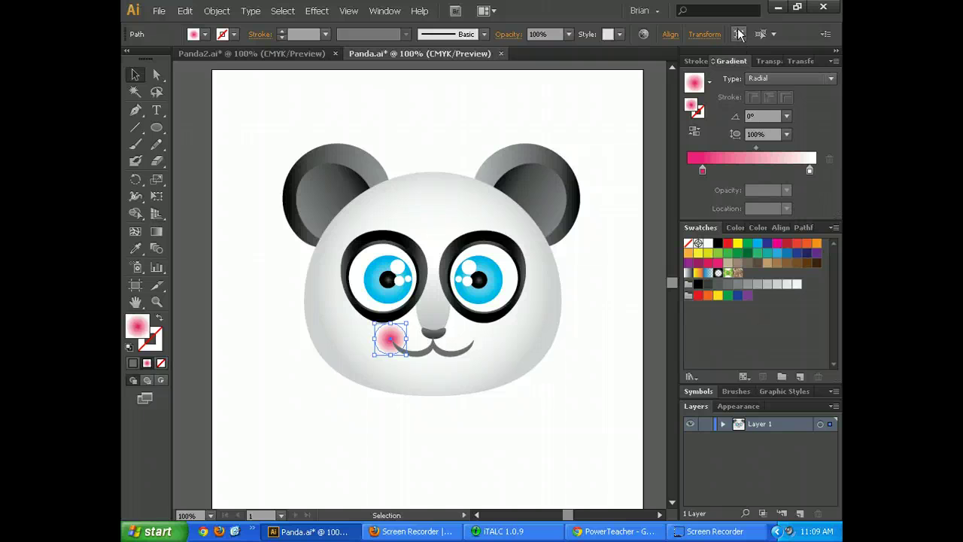
left_click(500, 531)
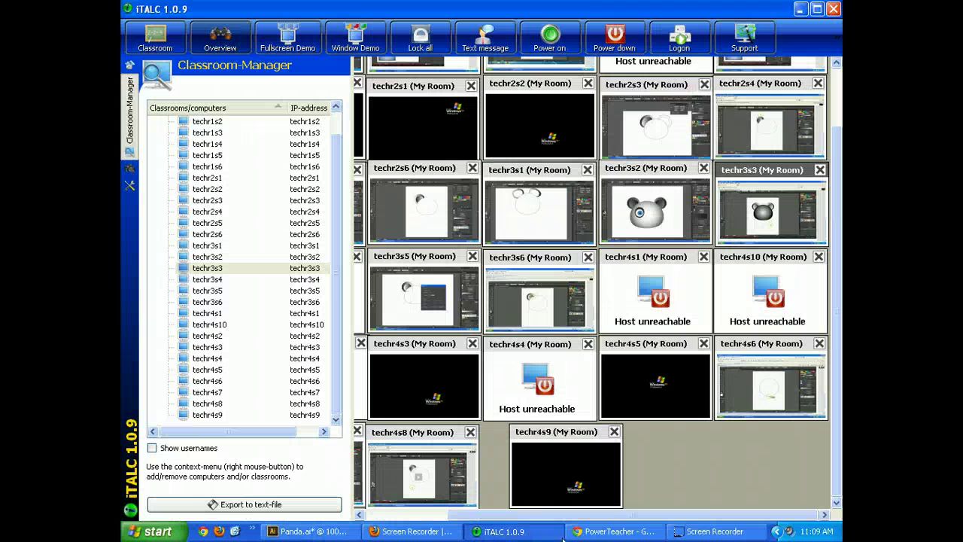
- Set the left cheek blush to Multiply blending at 50% opacity
left_click(312, 531)
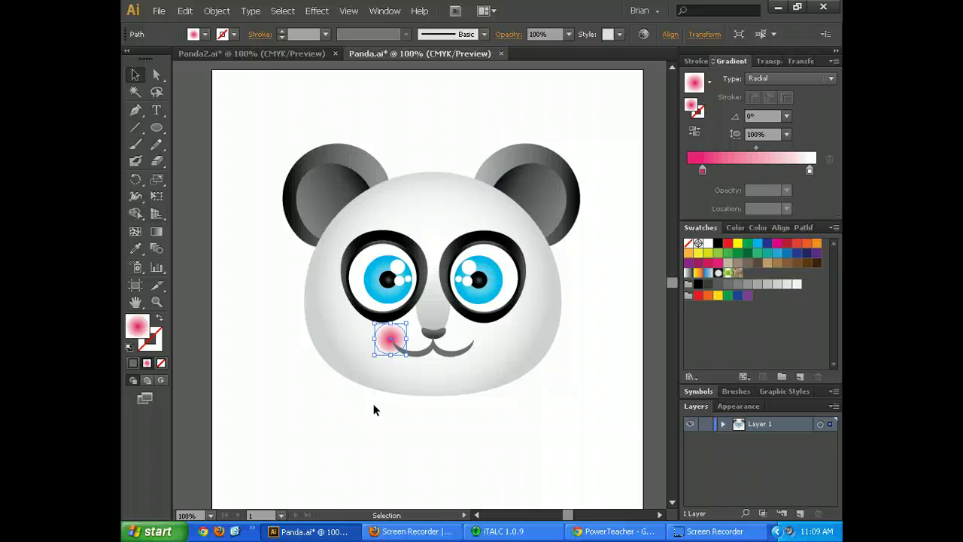
left_click(375, 405)
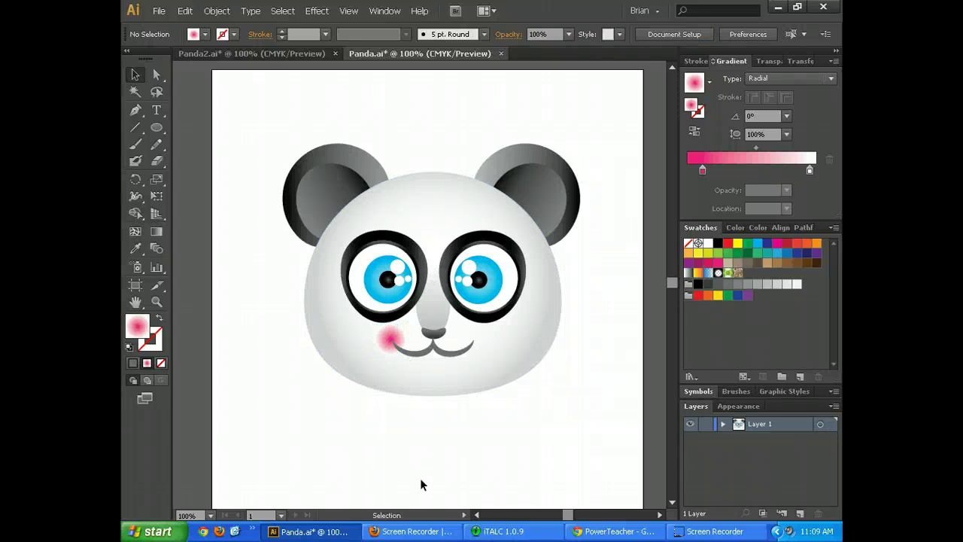
left_click(383, 342)
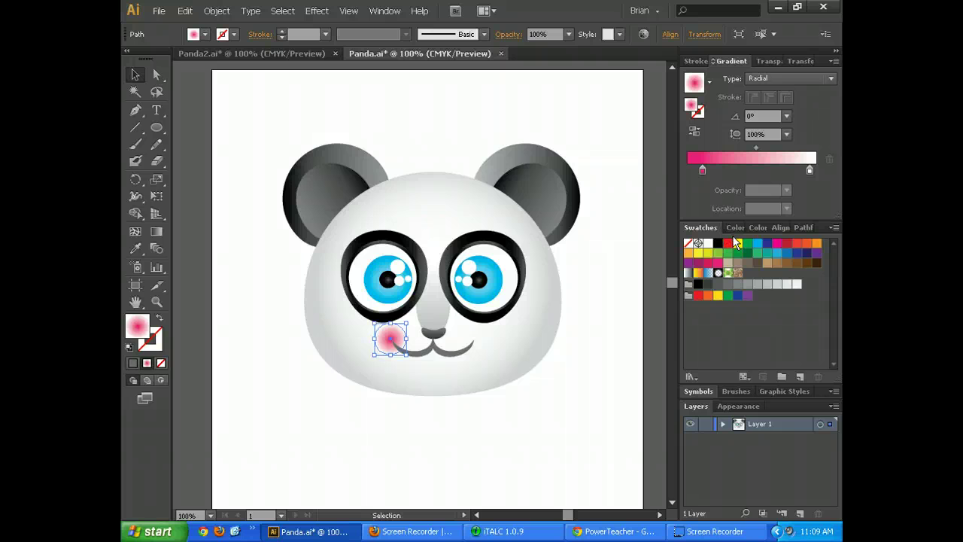
left_click(792, 58)
left_click(745, 61)
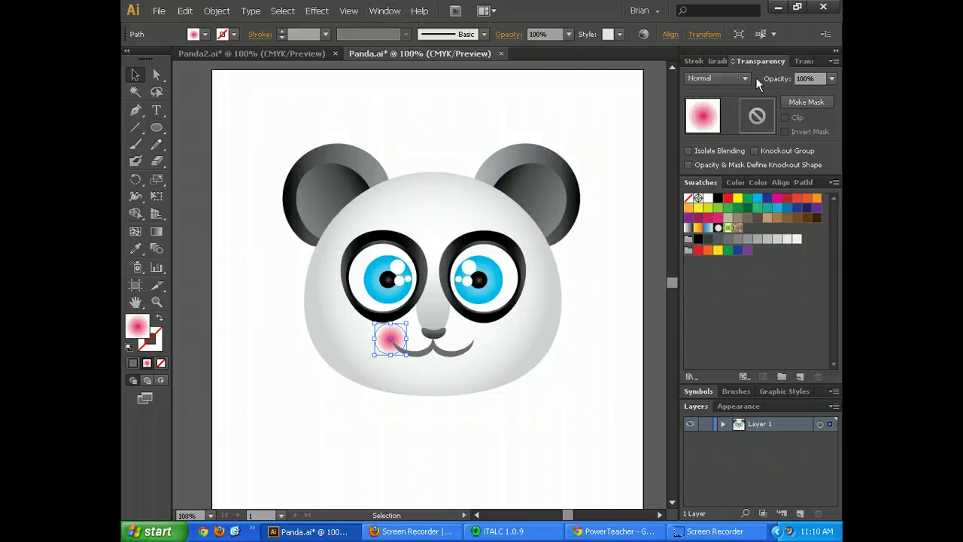
left_click(737, 77)
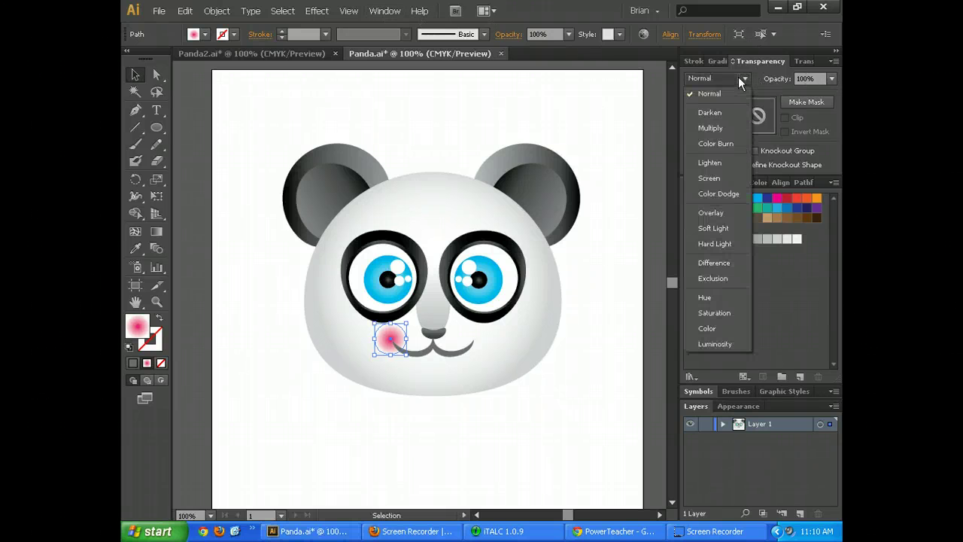
left_click(722, 126)
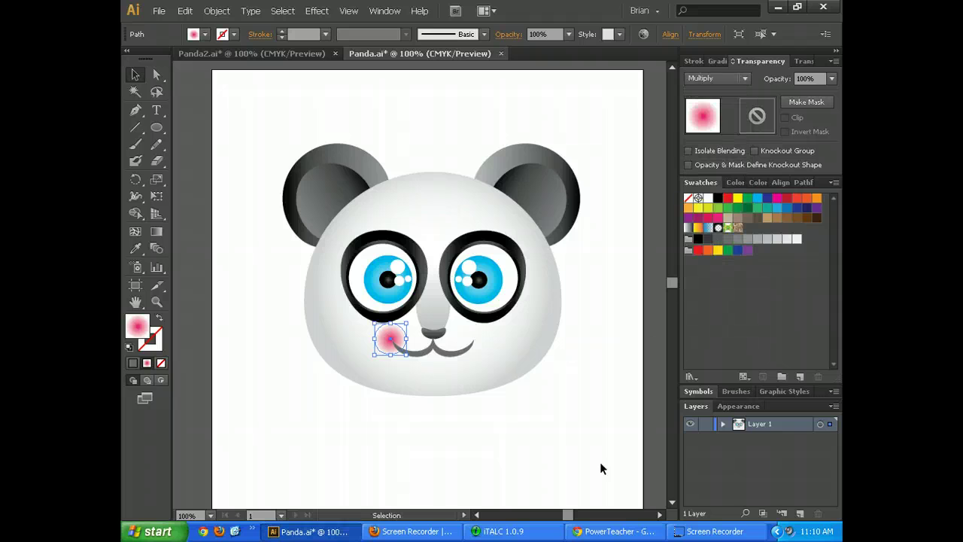
left_click(525, 452)
left_click(388, 343)
left_click(831, 78)
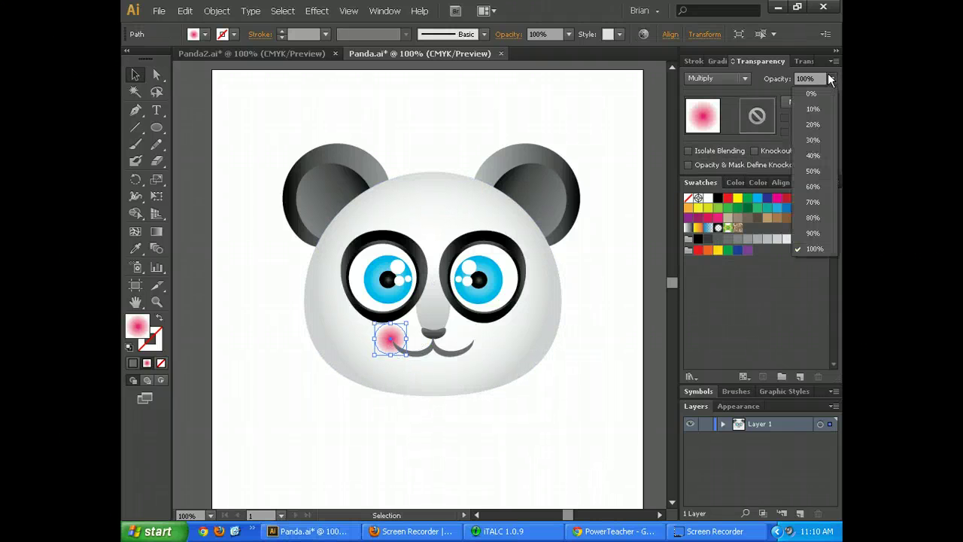
left_click(814, 171)
left_click(598, 461)
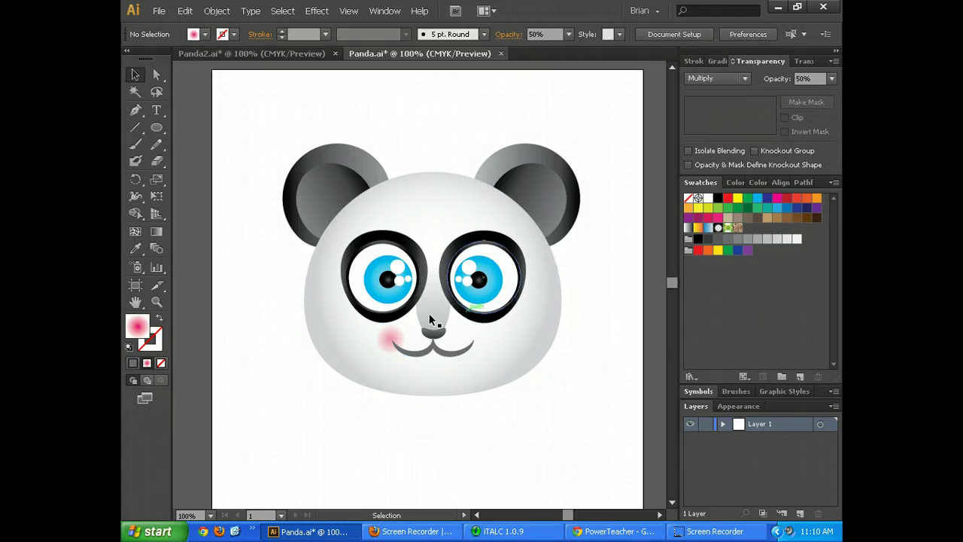
- Copy the blush onto the panda's right cheek
left_click(387, 331)
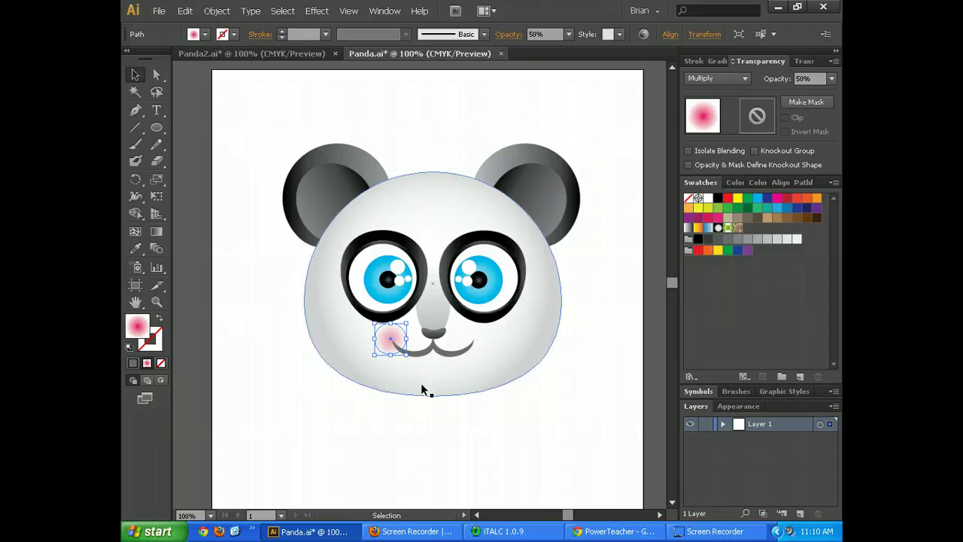
key("a")
left_click_drag(427, 287, 470, 338)
left_click(569, 415)
left_click(586, 380)
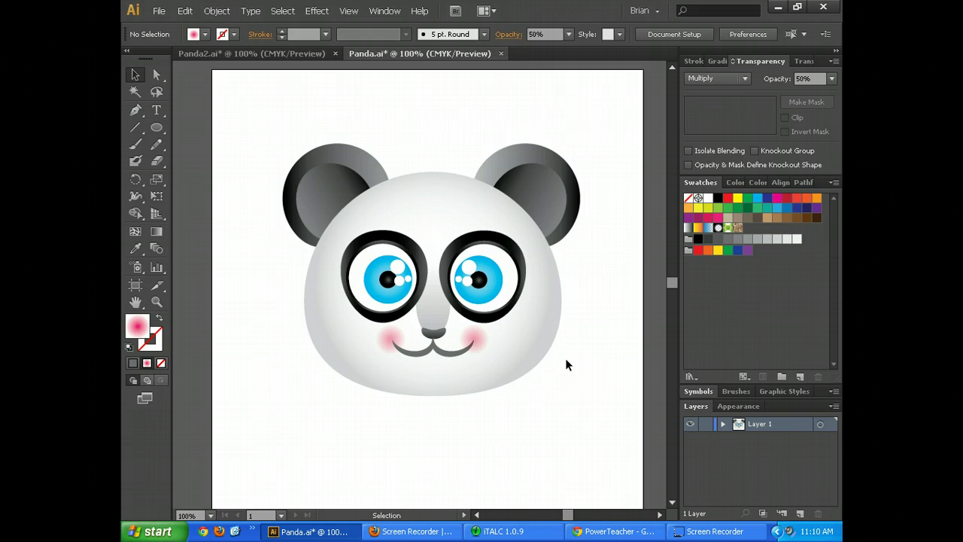
- Draw a 612×612 pt square from the artboard's top-left corner
key("ctrl+minus")
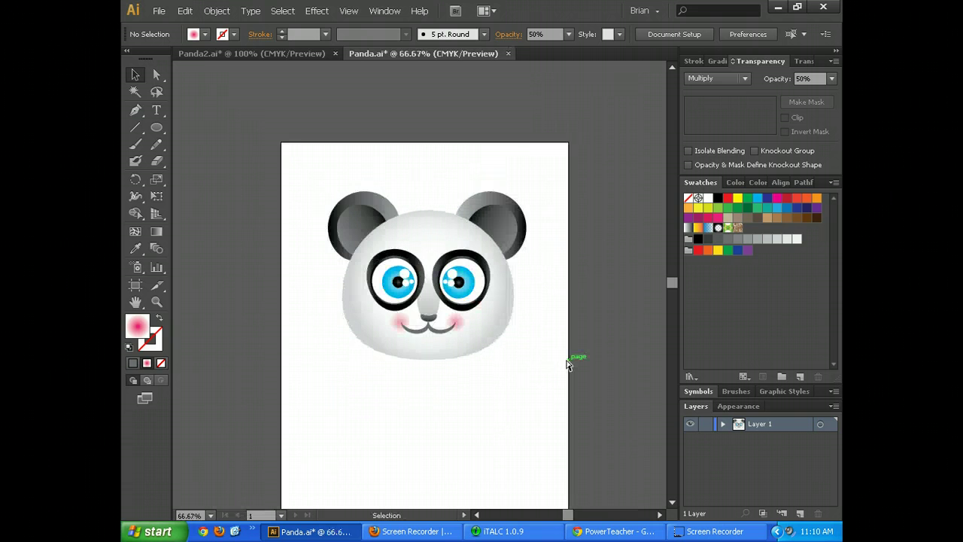
scroll(556, 349, "down", 2)
scroll(555, 348, "up", 1)
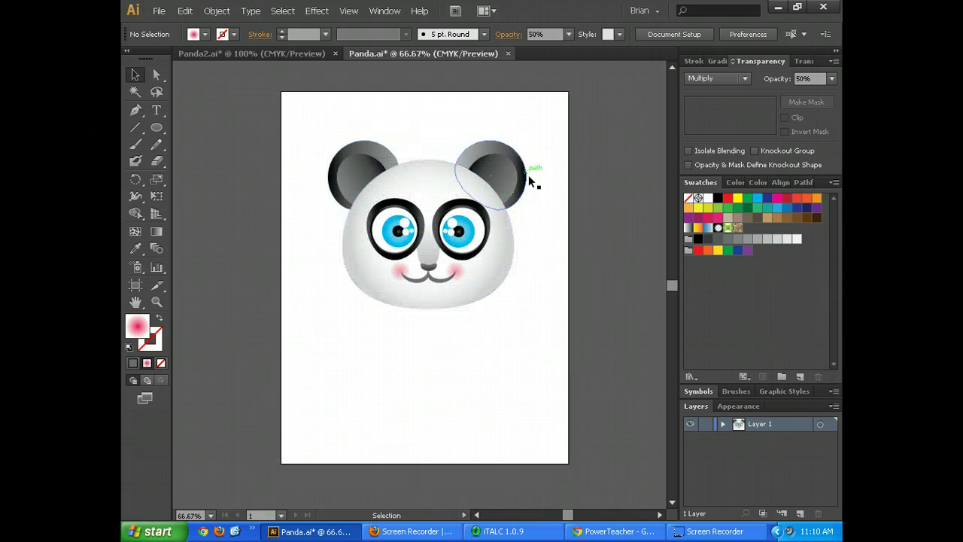
left_click_drag(158, 133, 216, 126)
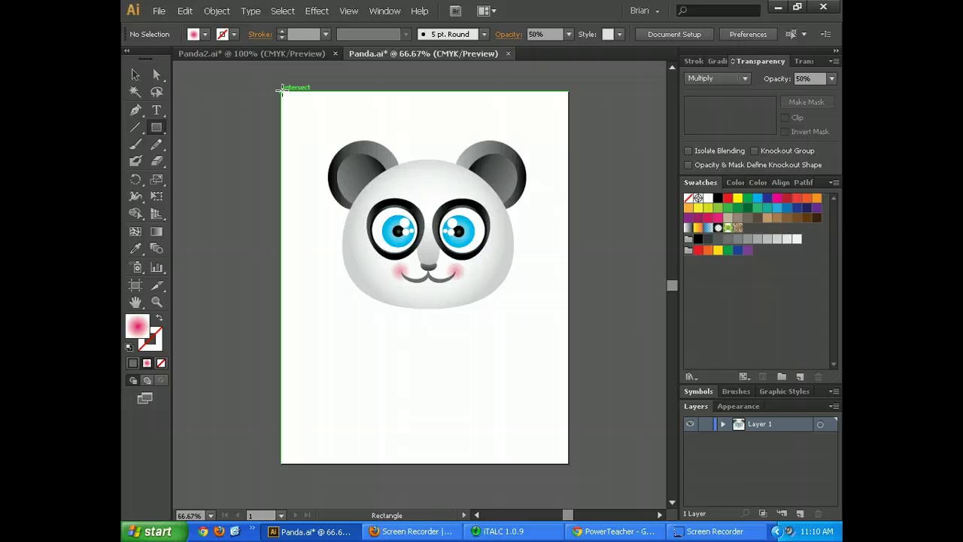
left_click_drag(281, 92, 569, 288)
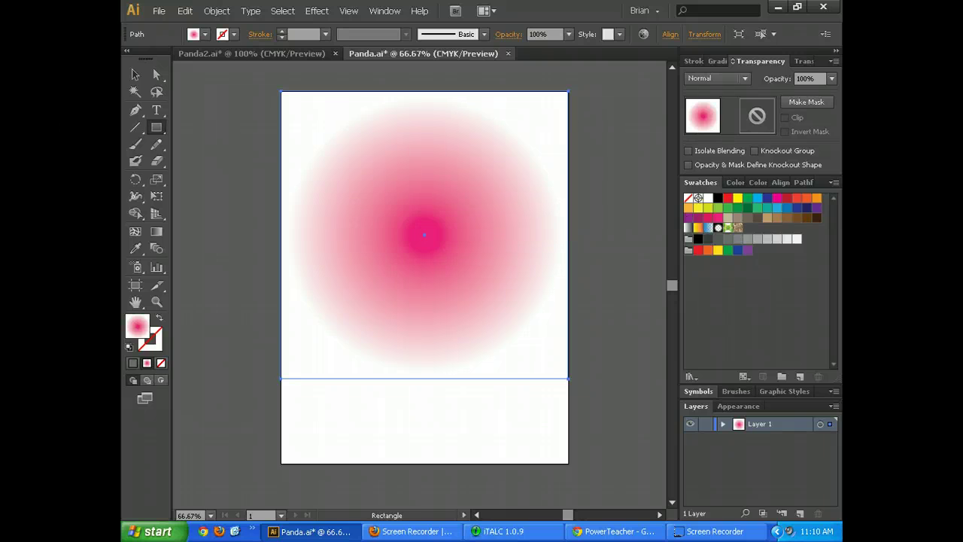
key("v")
- Send the gradient square to the back, behind the panda
right_click(544, 141)
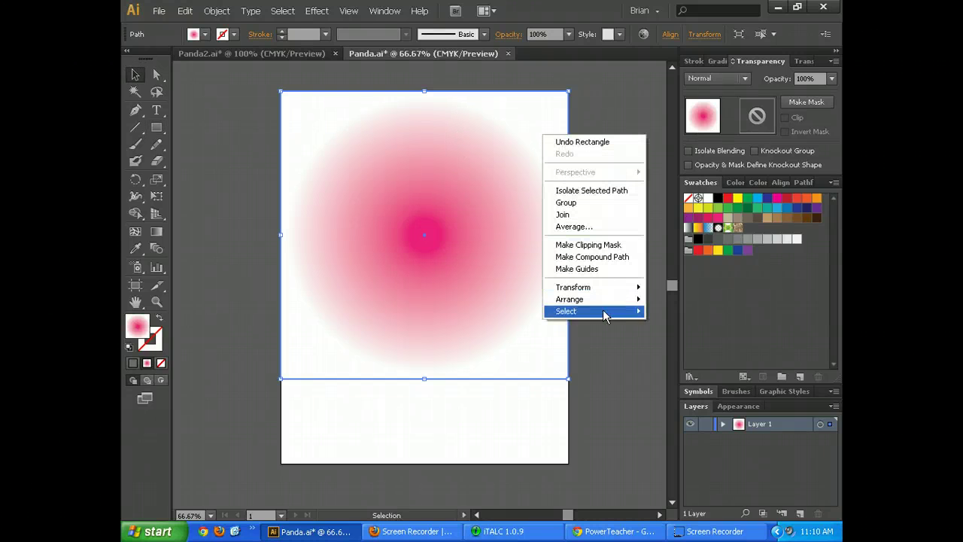
mouse_move(606, 303)
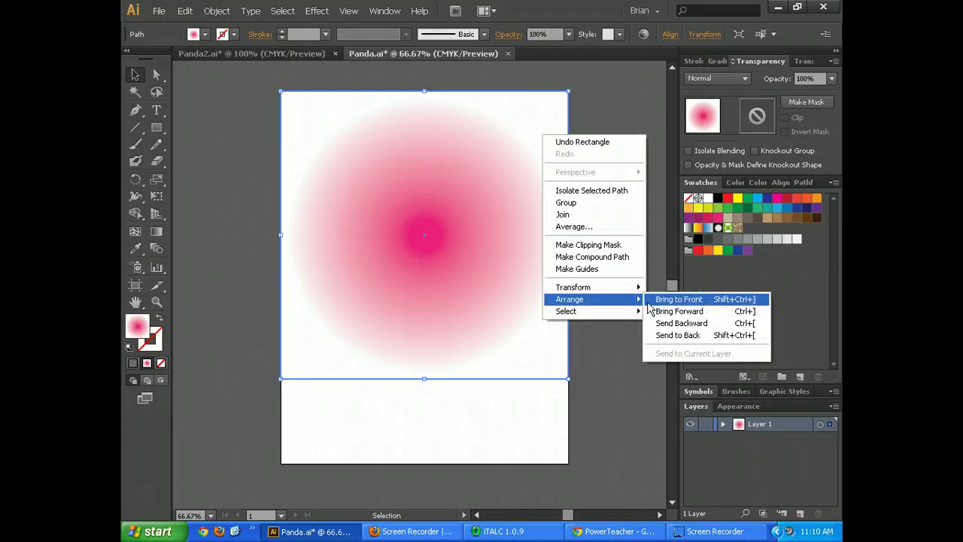
left_click(673, 336)
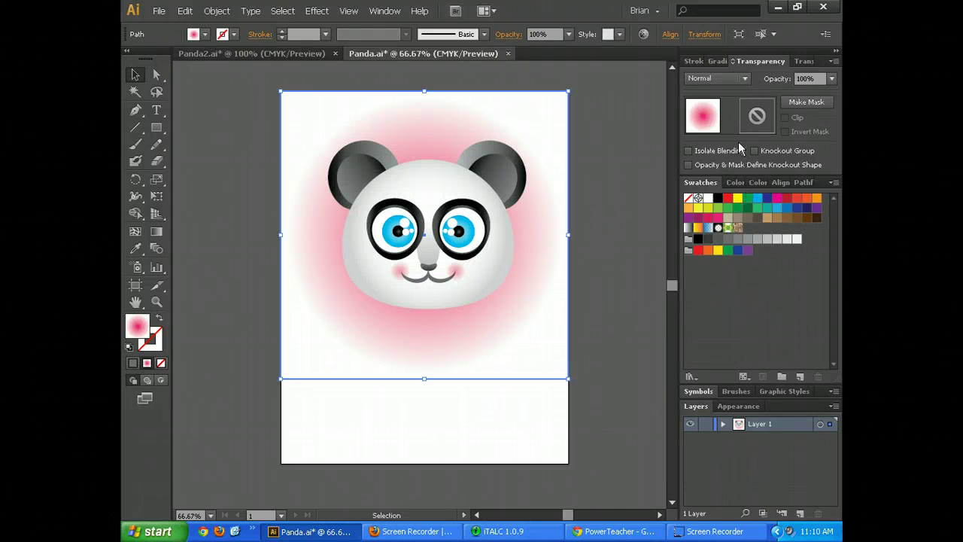
- Reverse the background gradient so white is central and make the outer stop red
left_click(716, 60)
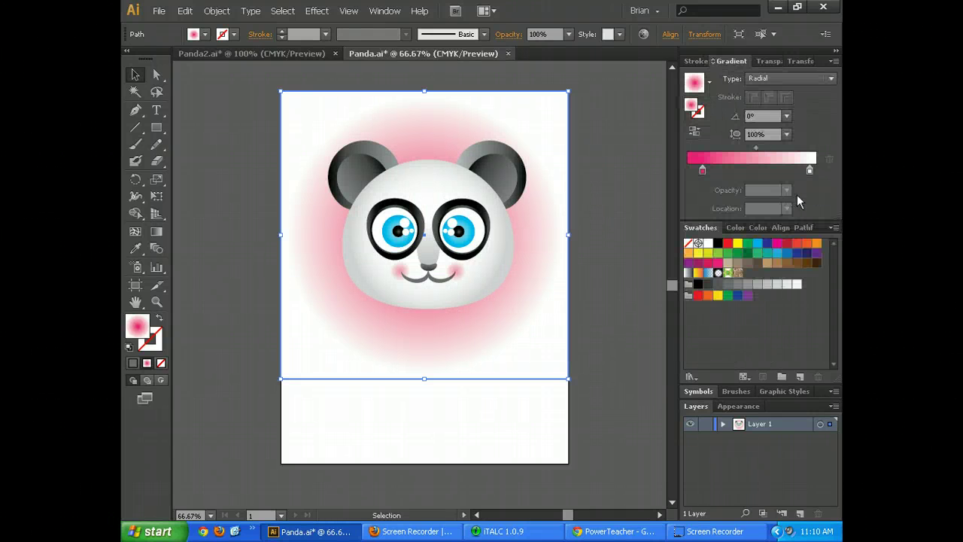
mouse_move(809, 173)
left_mouse_down()
mouse_move(736, 171)
mouse_move(803, 171)
left_mouse_up()
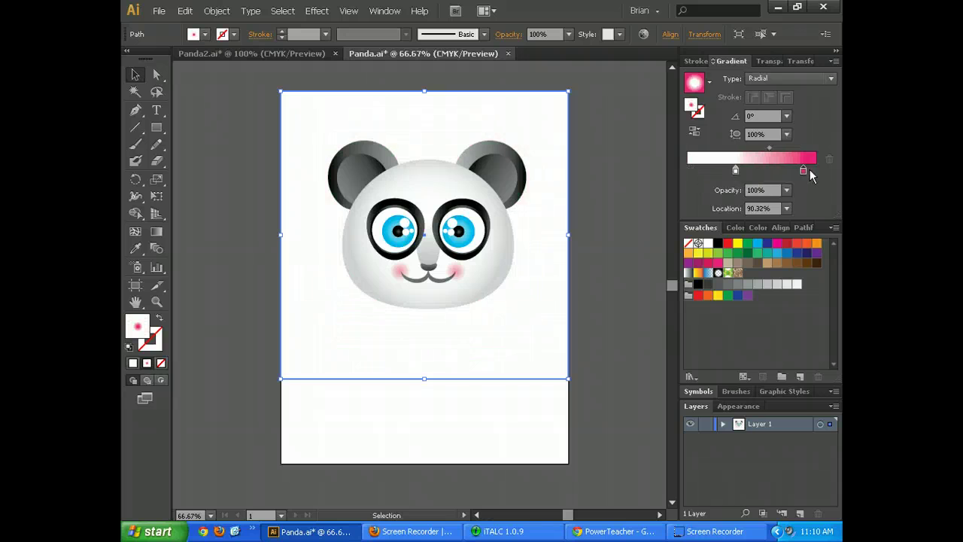
left_click_drag(735, 171, 714, 171)
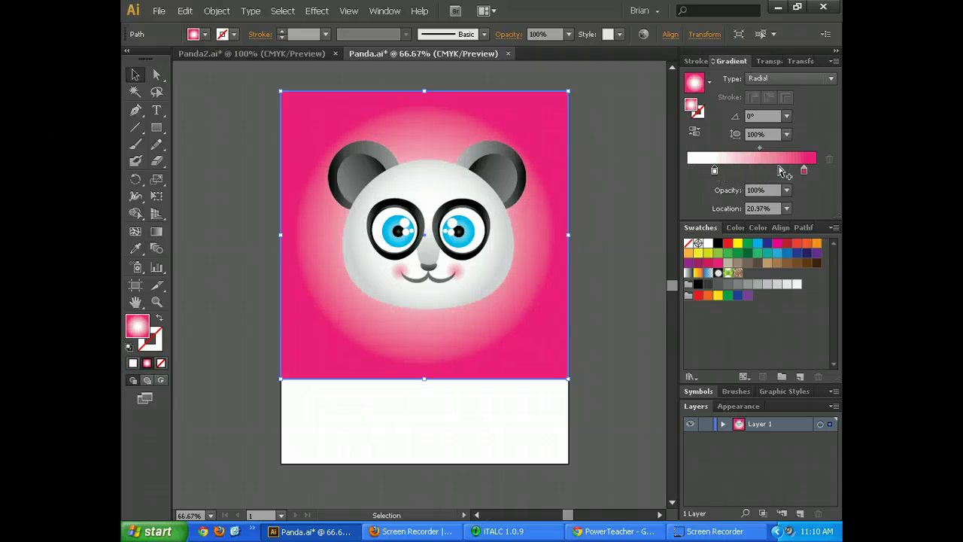
left_click_drag(806, 169, 810, 168)
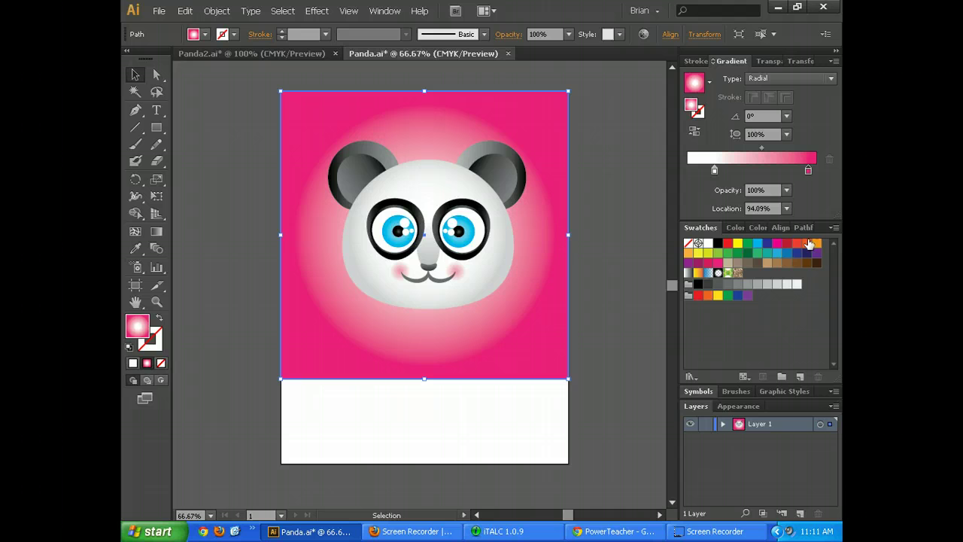
left_click(797, 243)
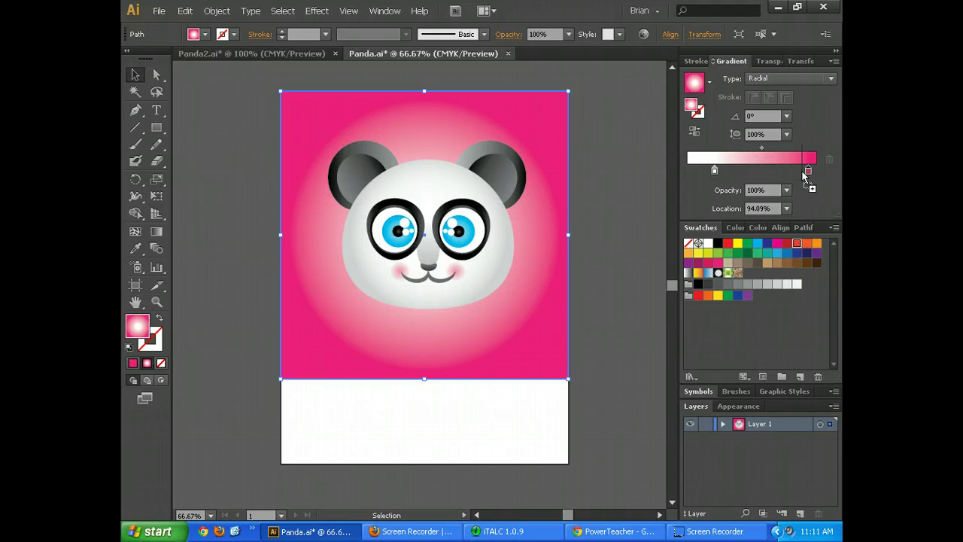
left_click_drag(807, 171, 815, 173)
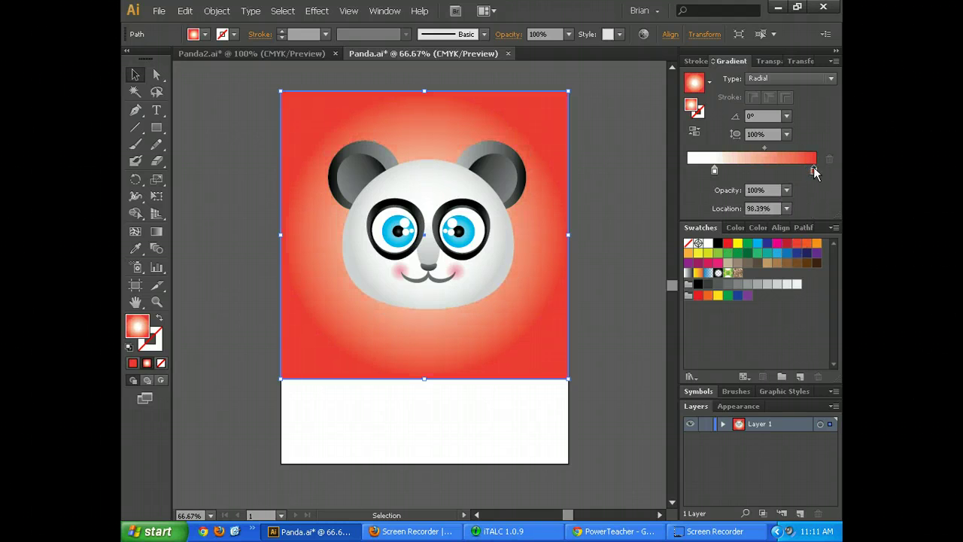
left_click(665, 418)
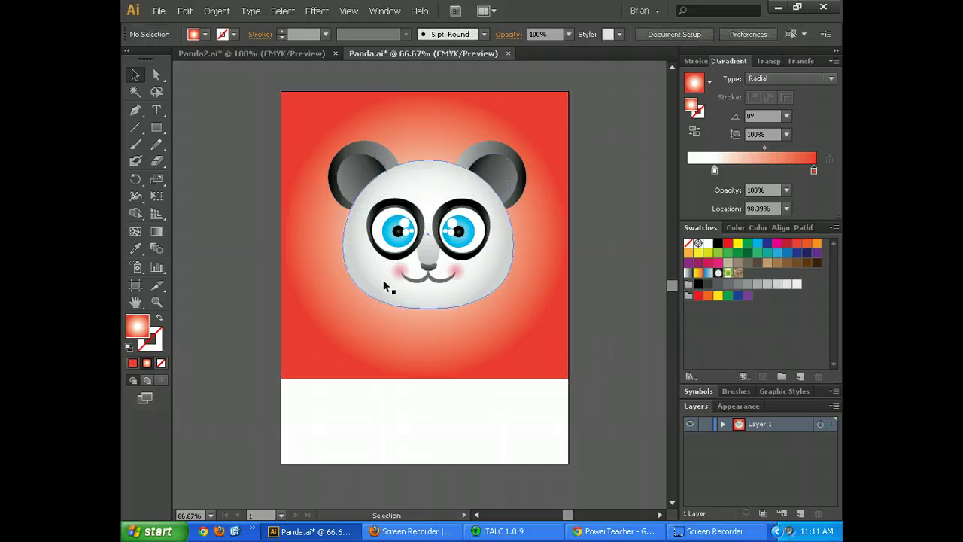
- Adjust the gradient midpoint to size the white glow at the centre
left_click_drag(760, 148, 735, 148)
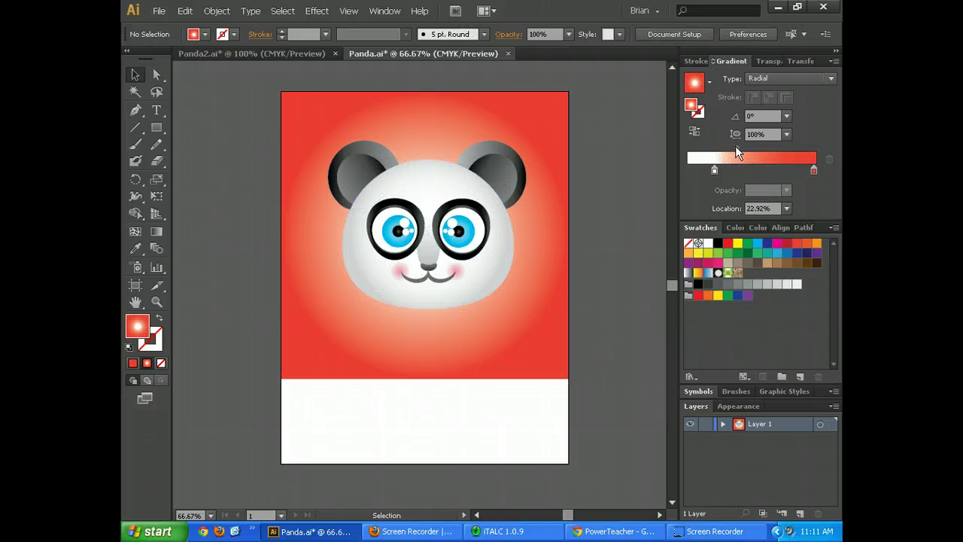
left_click(549, 112)
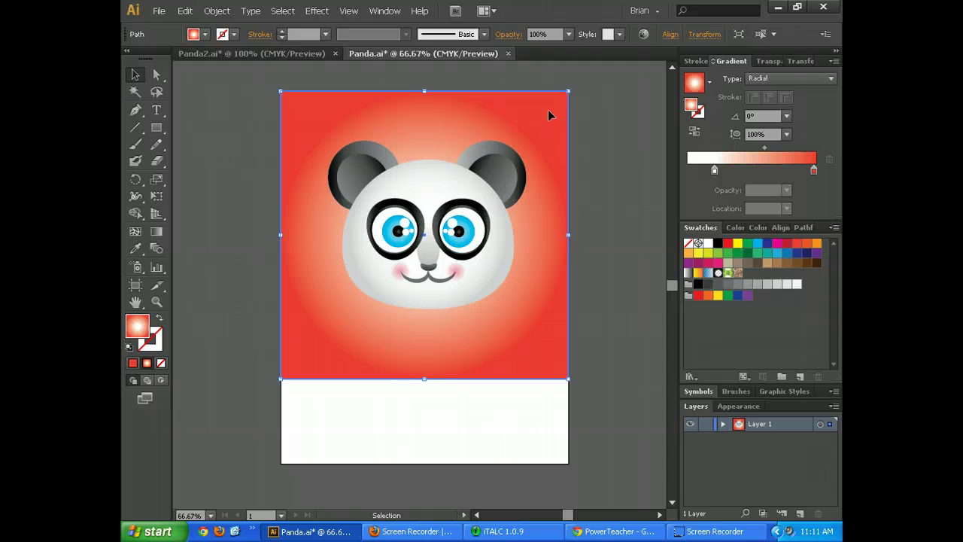
left_click_drag(763, 147, 801, 158)
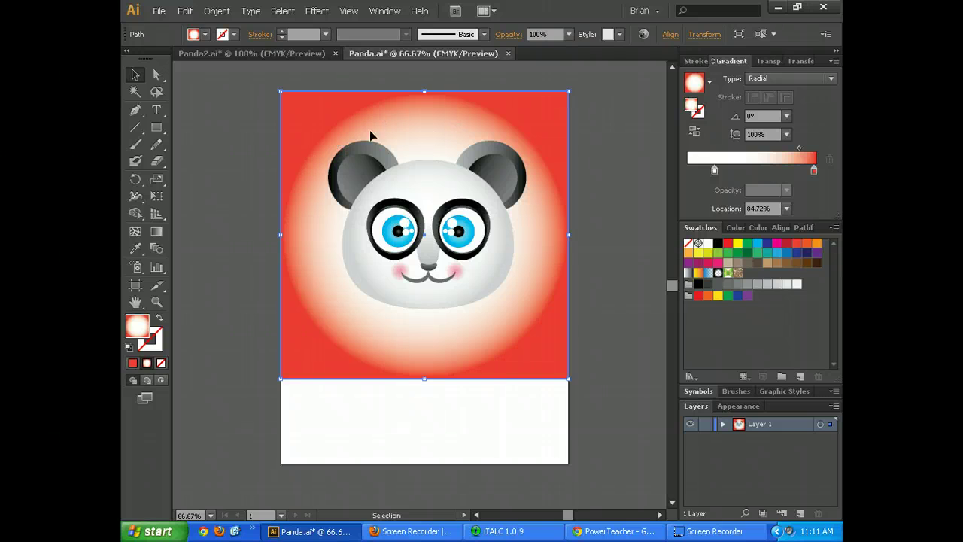
left_click_drag(789, 149, 777, 148)
left_click(629, 316)
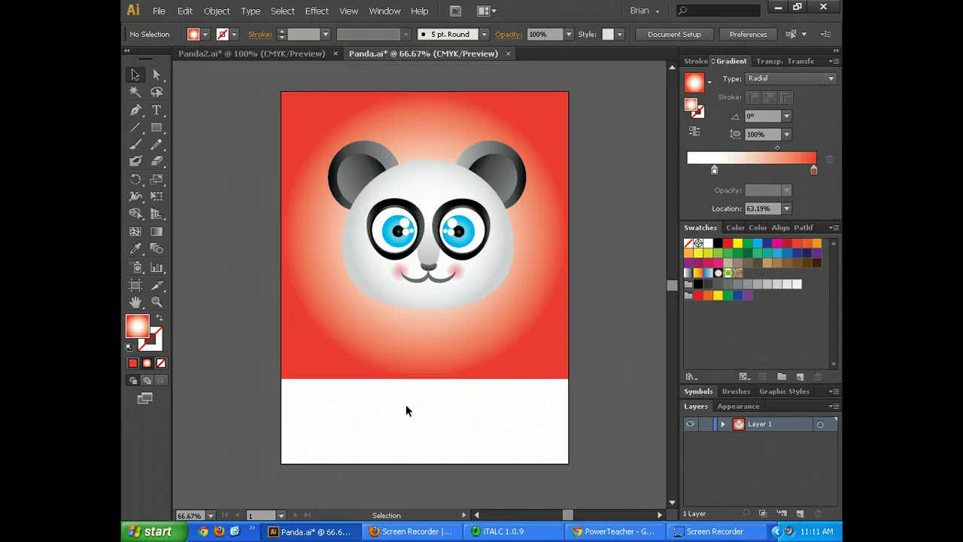
- Fit the artboard to the red background square using Object > Artboards > Fit to Artwork Bounds
left_click(497, 370)
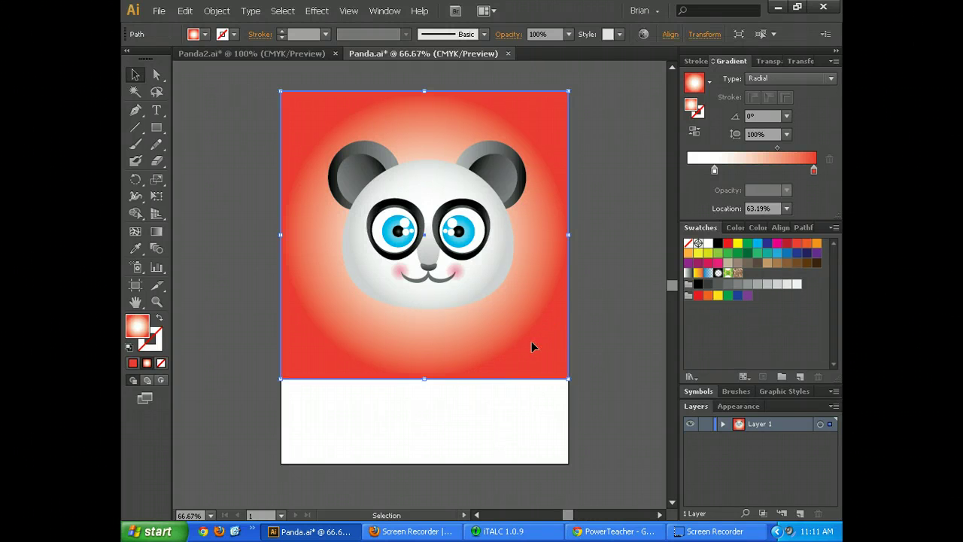
left_click(216, 11)
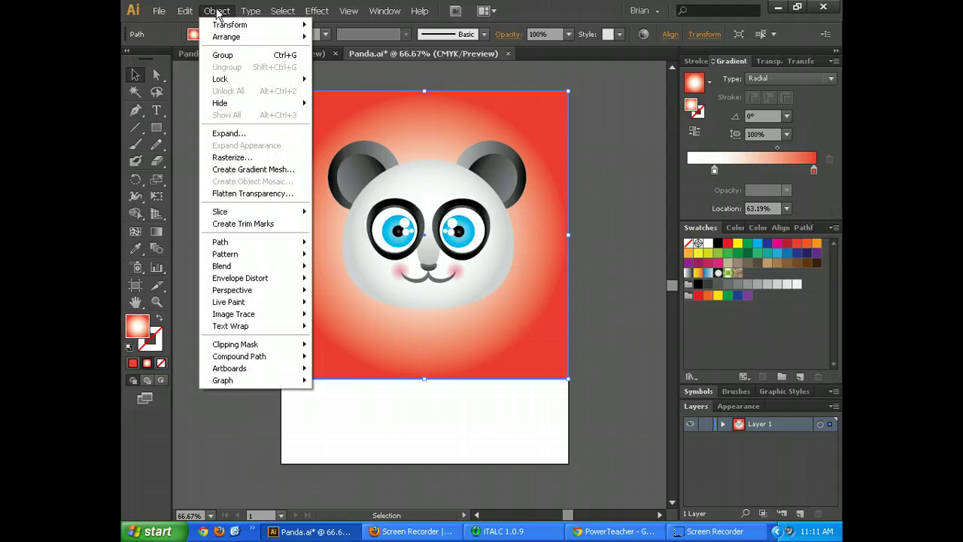
mouse_move(243, 367)
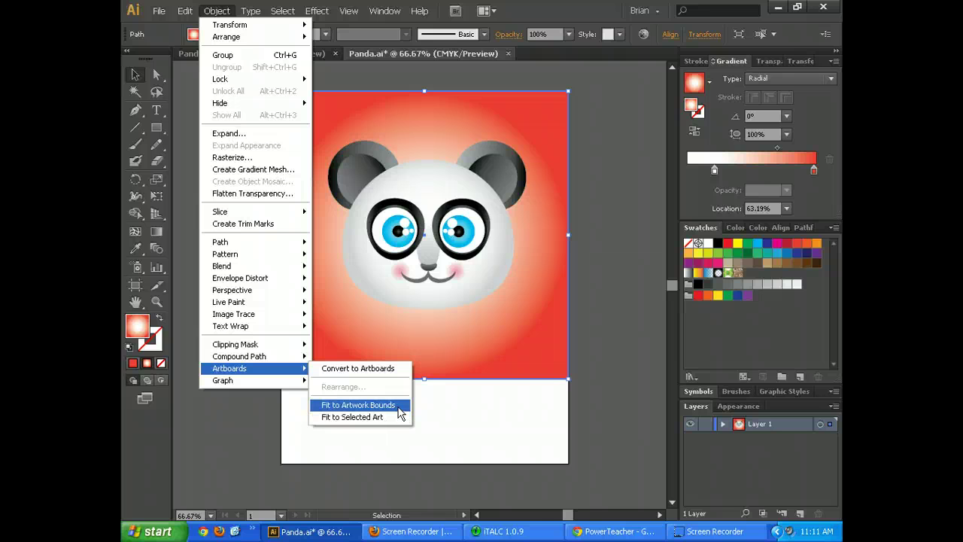
left_click(358, 405)
left_click(501, 419)
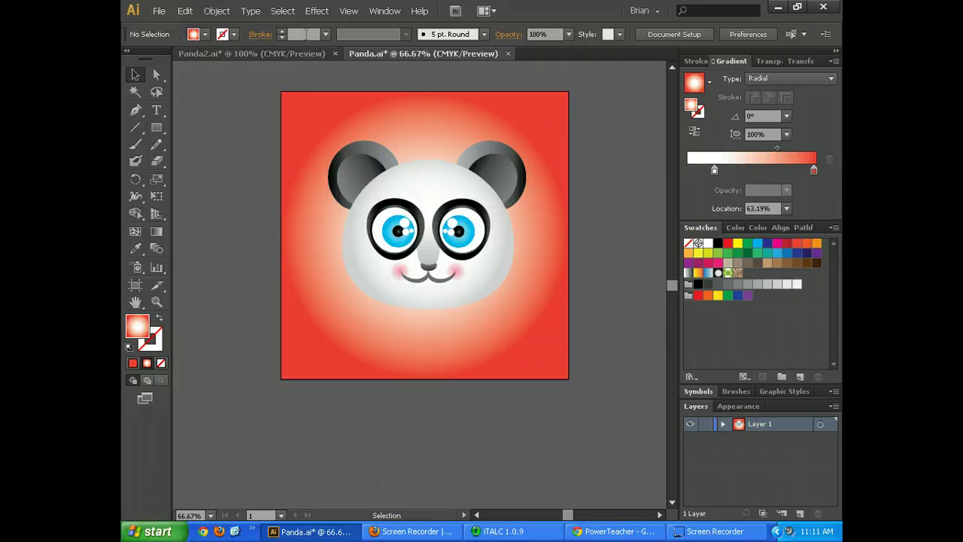
left_click(299, 54)
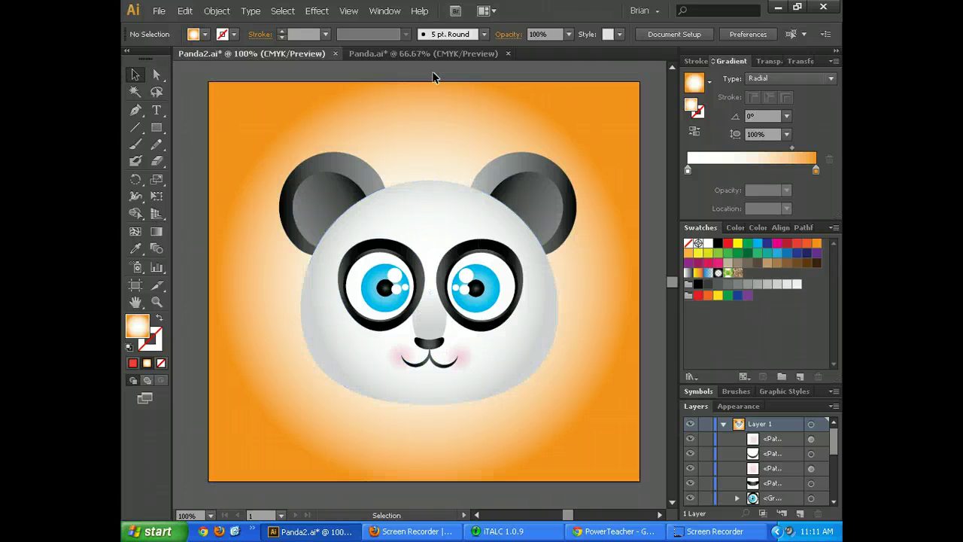
left_click(430, 52)
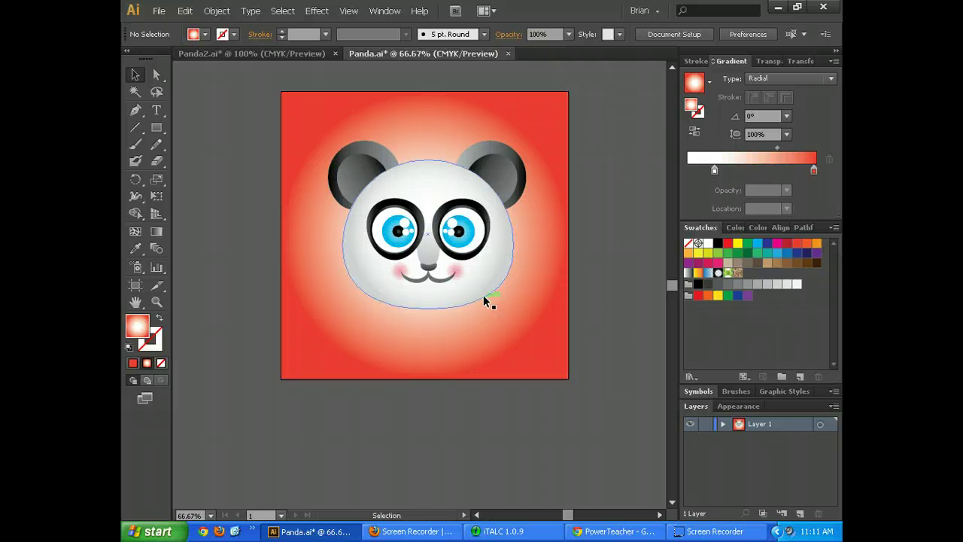
key("ctrl+plus")
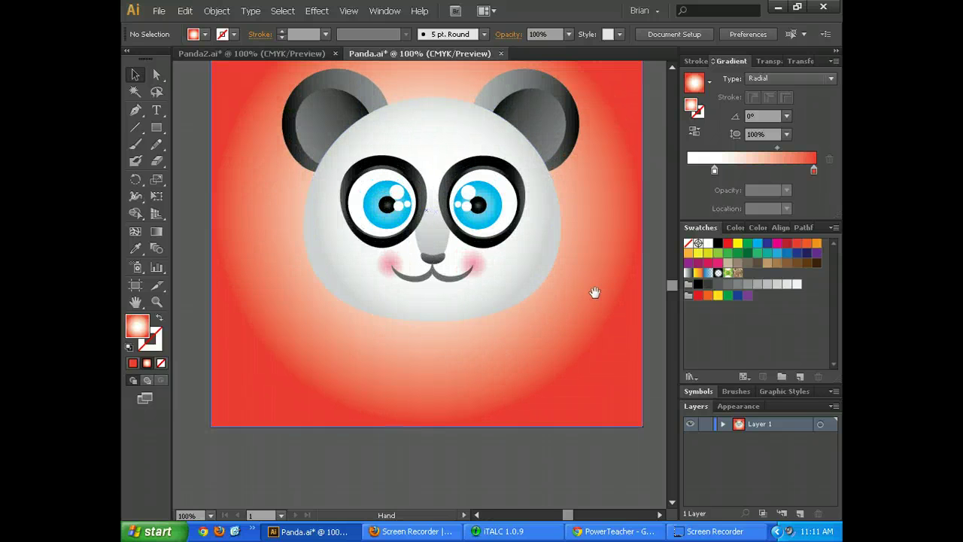
left_click_drag(593, 293, 593, 354)
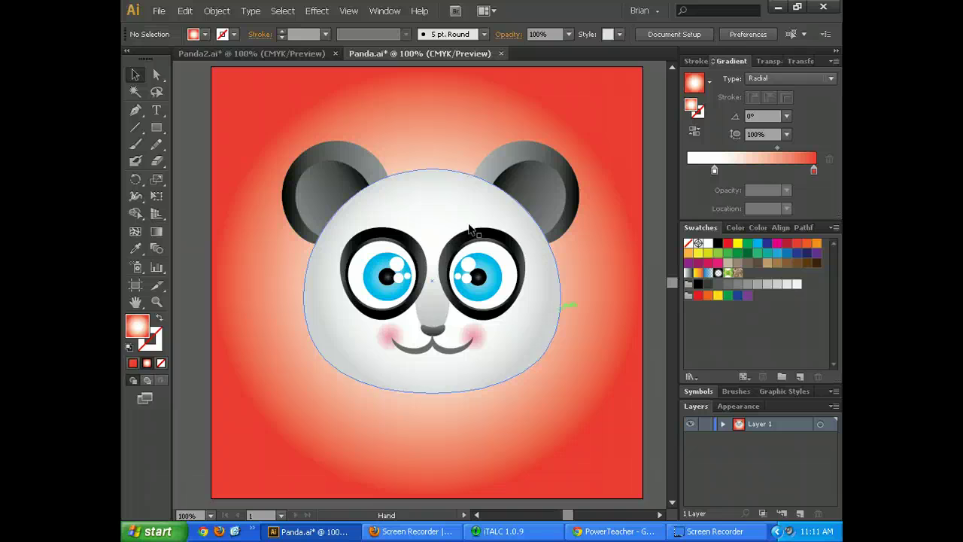
left_click(317, 51)
left_click(368, 50)
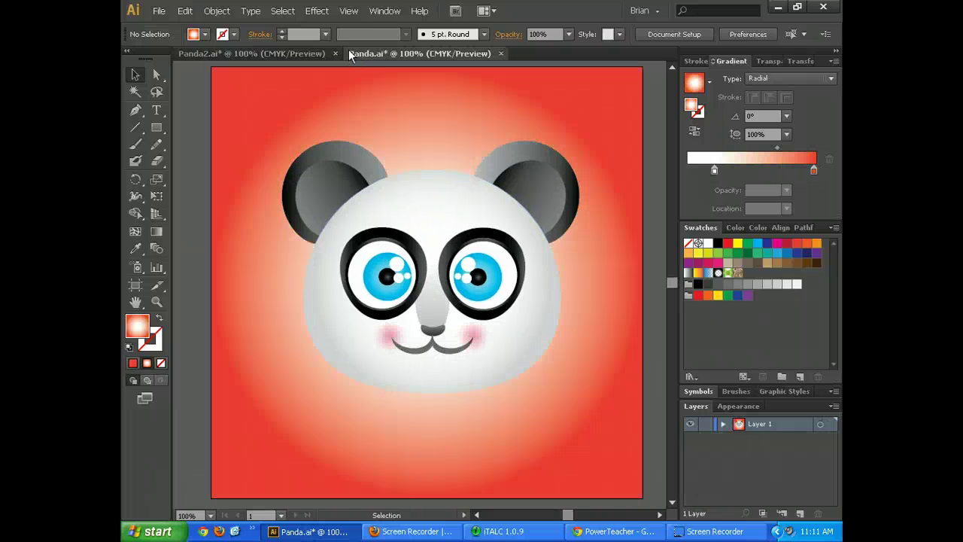
left_click(298, 49)
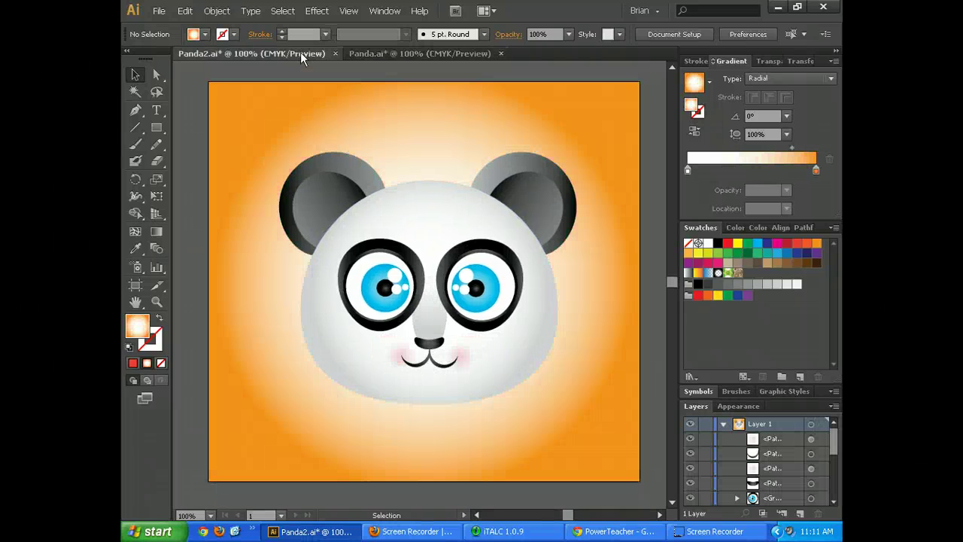
left_click(404, 54)
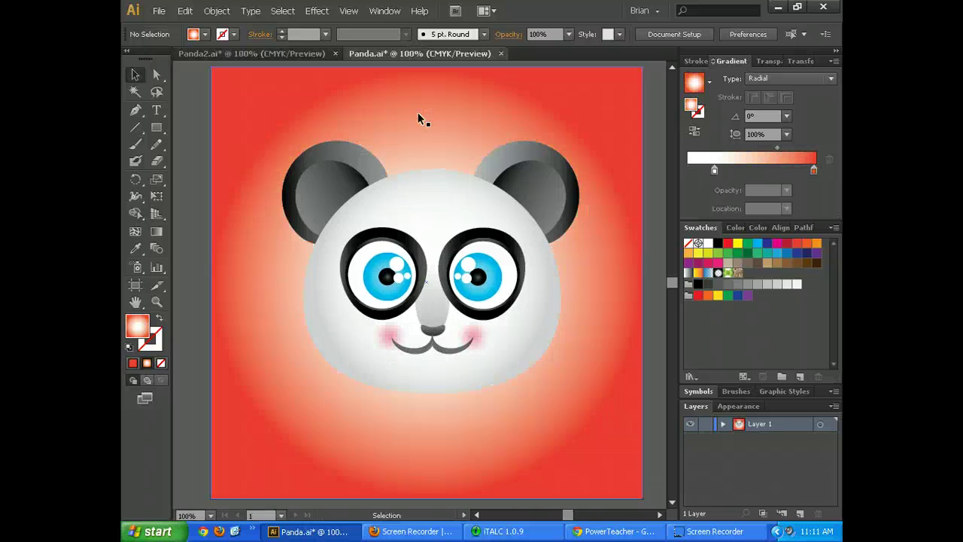